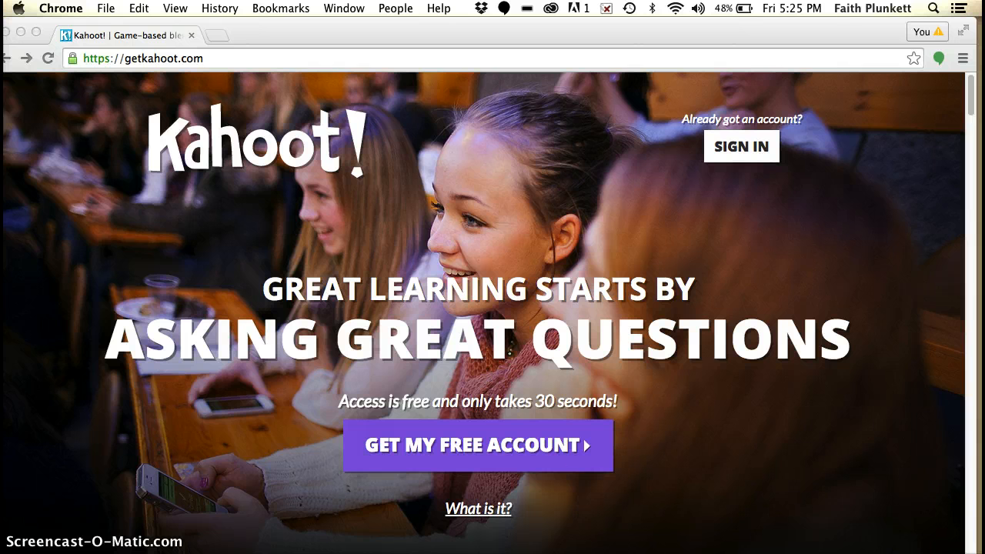
Step: Sign in to the Kahoot account and create a new quiz named "Disney Character Quiz"
{"action": "left_click", "coordinate": [735, 151]}
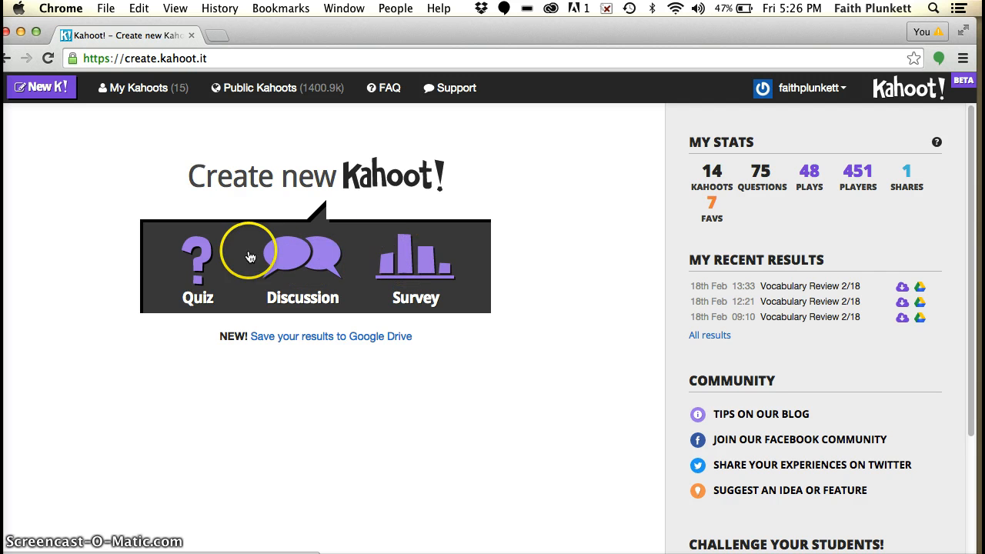
{"action": "left_click", "coordinate": [195, 251]}
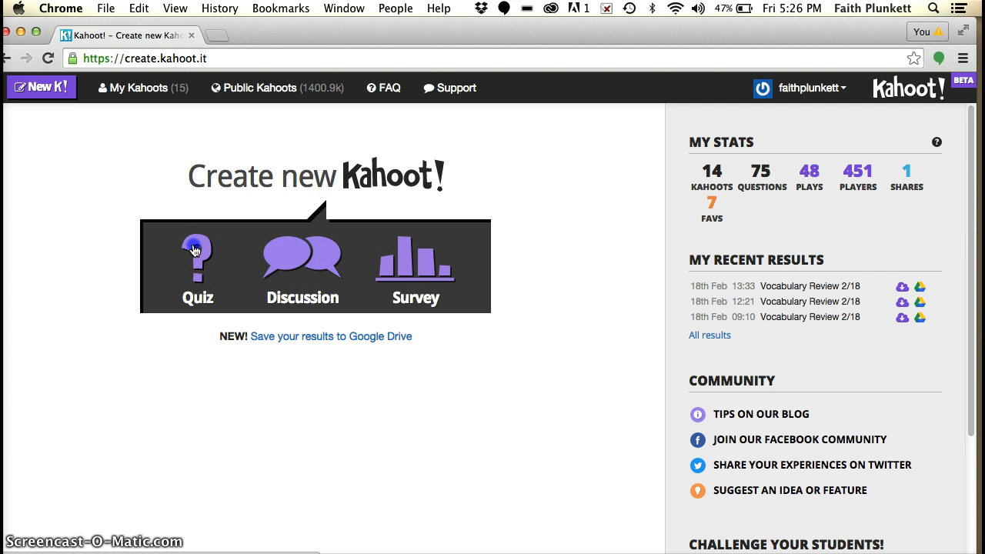
{"action": "left_click", "coordinate": [302, 330]}
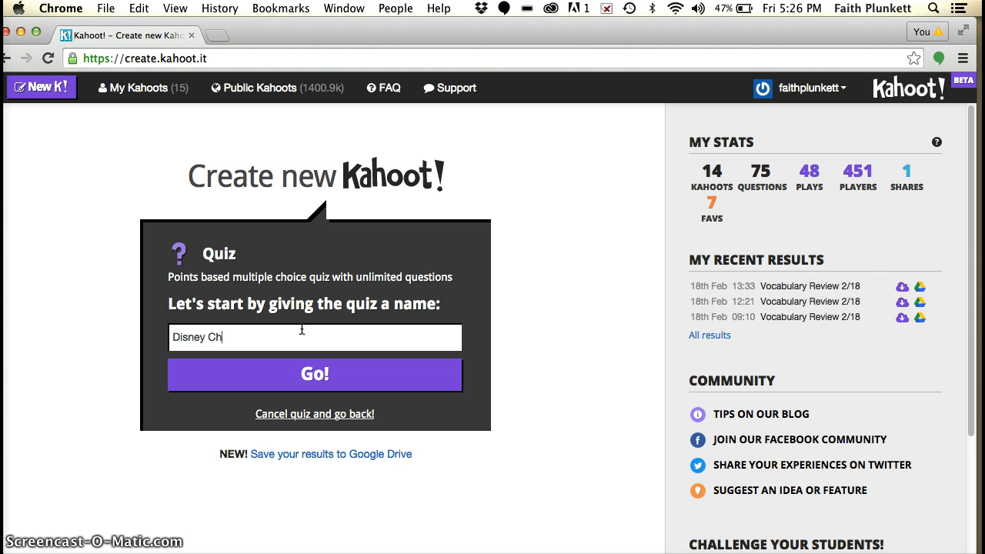
{"action": "left_click", "coordinate": [330, 370]}
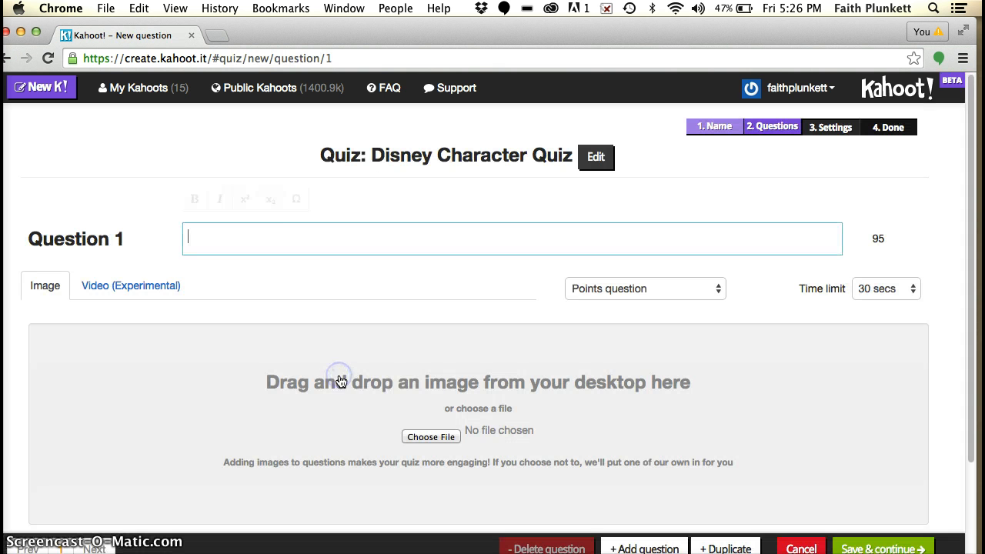
Step: Examine the Question 1 form, including its question type and time limit choices
{"action": "left_click", "coordinate": [306, 221]}
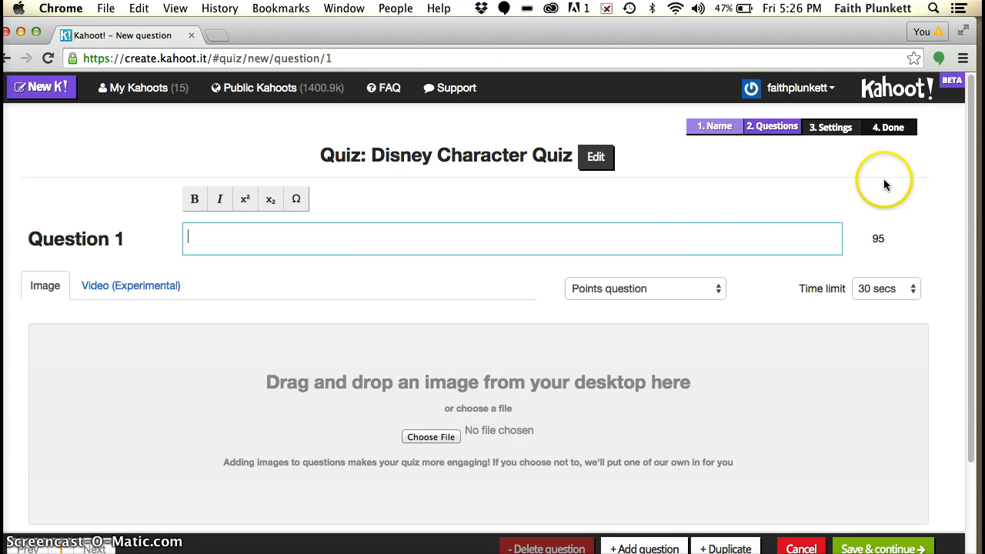
{"action": "mouse_move", "coordinate": [969, 168]}
{"action": "left_mouse_down"}
{"action": "mouse_move", "coordinate": [984, 216]}
{"action": "mouse_move", "coordinate": [973, 190]}
{"action": "left_mouse_up"}
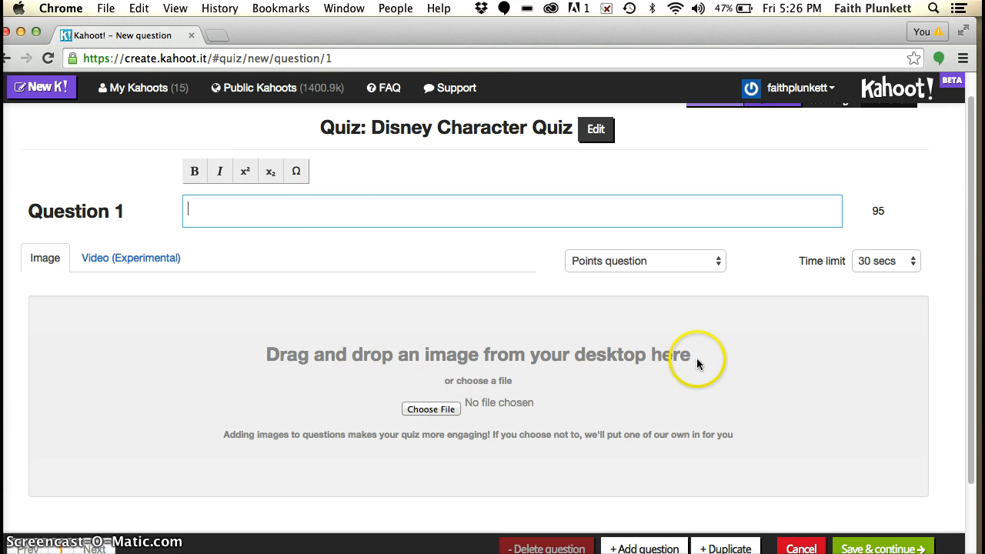
{"action": "left_click_drag", "start_coordinate": [973, 231], "coordinate": [973, 259]}
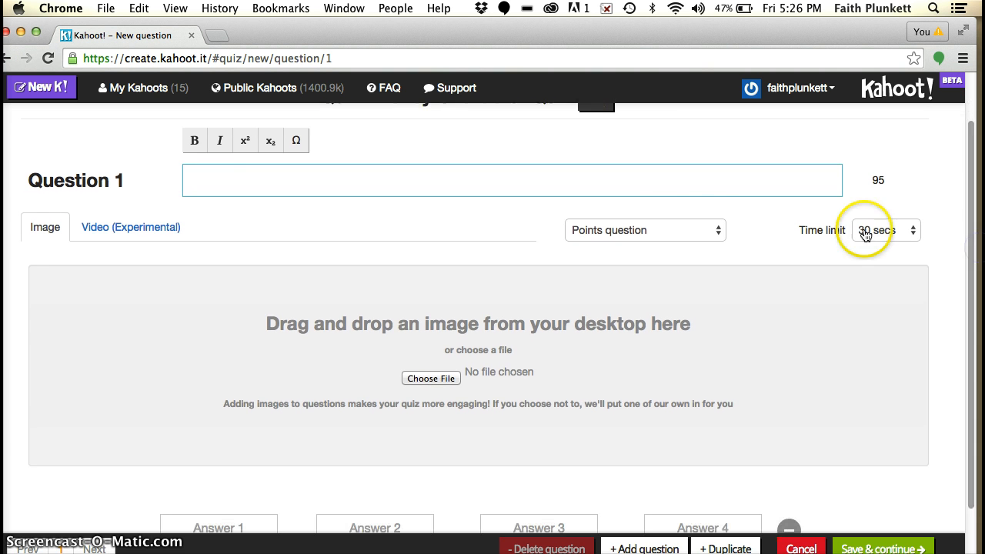
{"action": "left_click", "coordinate": [667, 228]}
{"action": "left_click", "coordinate": [667, 230]}
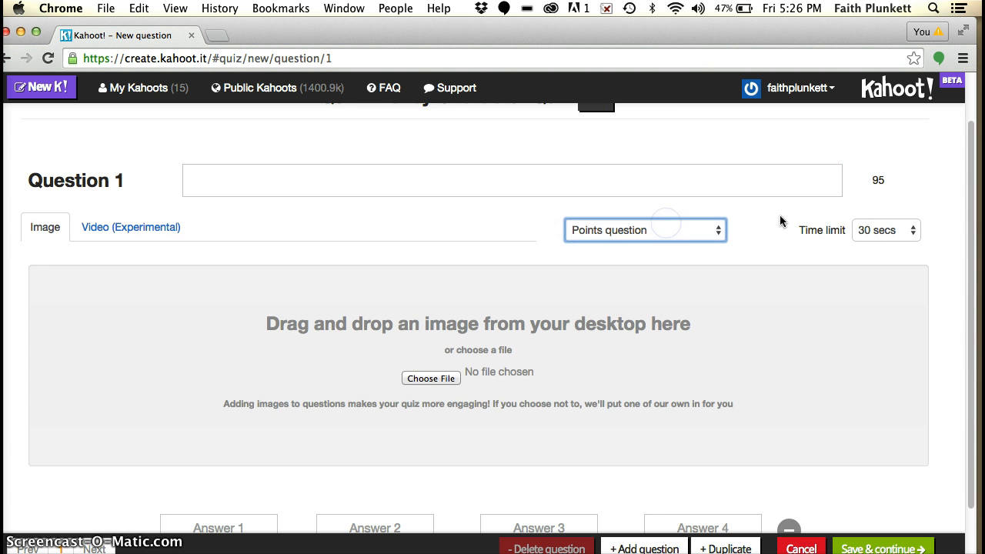
{"action": "left_click", "coordinate": [880, 234]}
{"action": "left_click", "coordinate": [880, 231]}
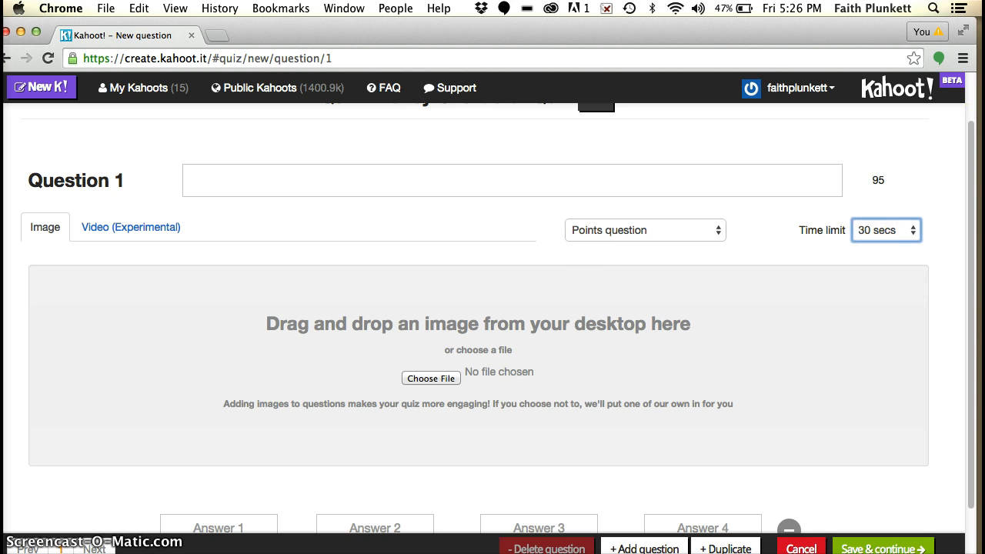
Step: Enter "What is the name of the snowman in Frozen?" as Question 1 and set its time limit to 20 secs
{"action": "left_click_drag", "start_coordinate": [971, 138], "coordinate": [968, 98]}
{"action": "left_click", "coordinate": [559, 224]}
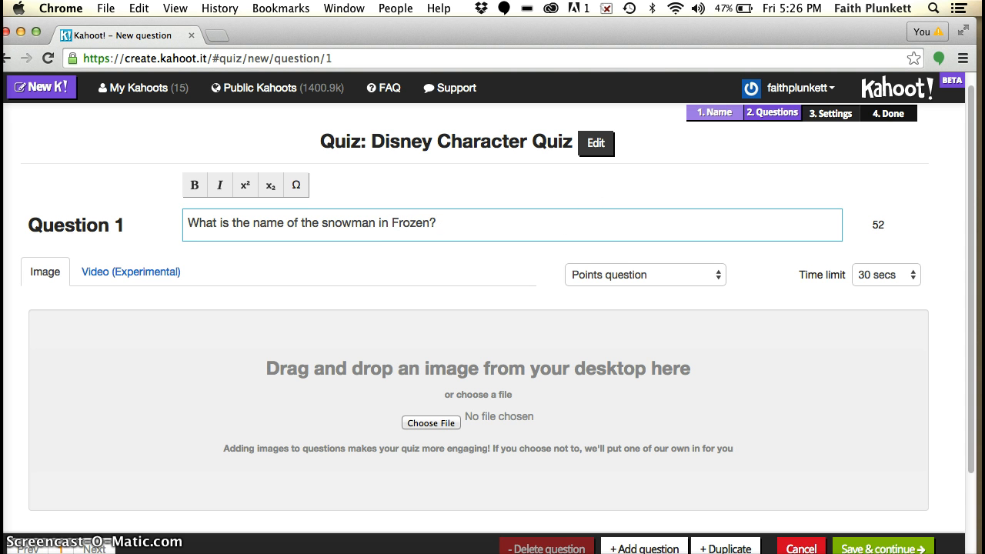
{"action": "left_click_drag", "start_coordinate": [969, 167], "coordinate": [970, 258]}
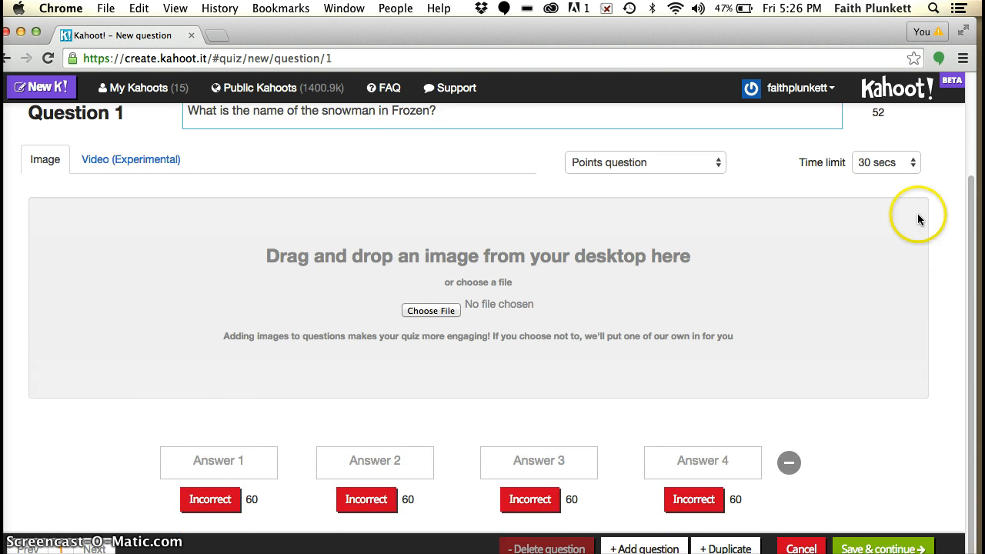
{"action": "left_click", "coordinate": [897, 163]}
{"action": "left_click", "coordinate": [893, 150]}
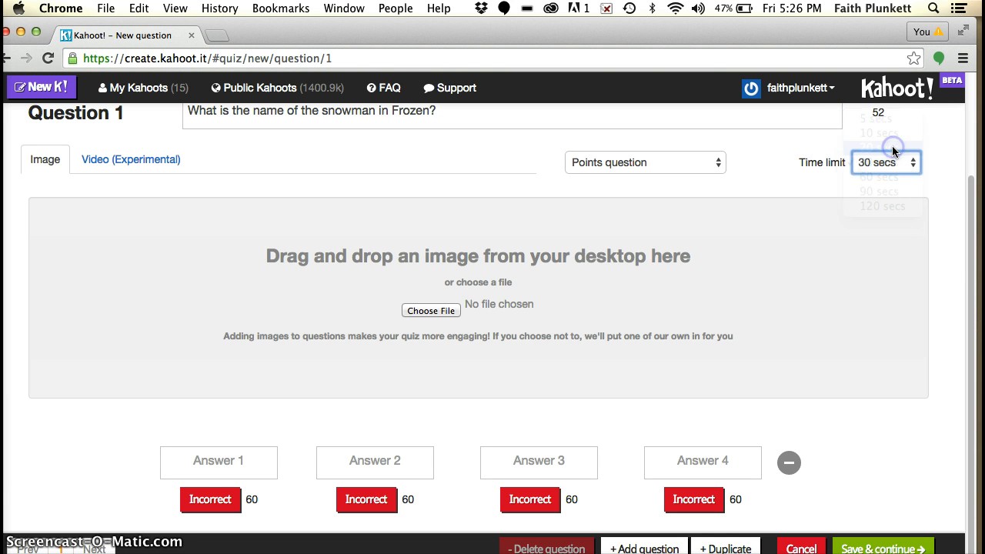
Step: Fill in Question 1's answers with Donald Duck, Nemo, Olaf and Mickey Mouse, and mark Olaf as correct
{"action": "left_click", "coordinate": [241, 461]}
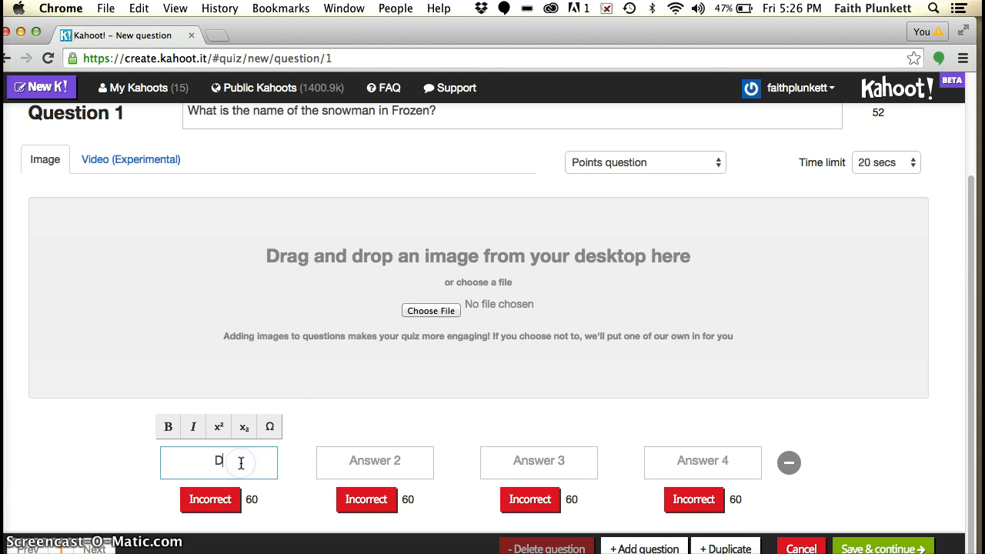
{"action": "type", "text": "Donald Duck"}
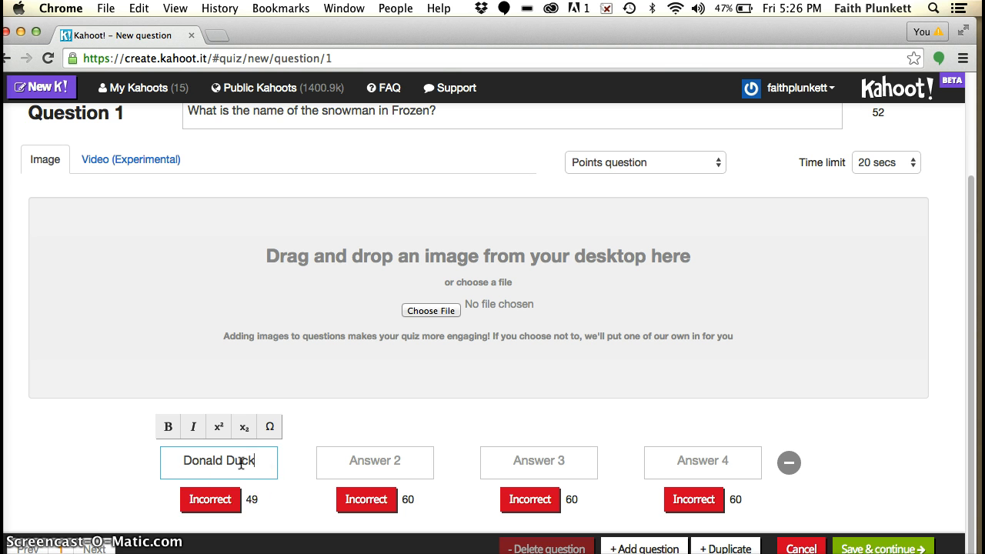
{"action": "left_click", "coordinate": [364, 465]}
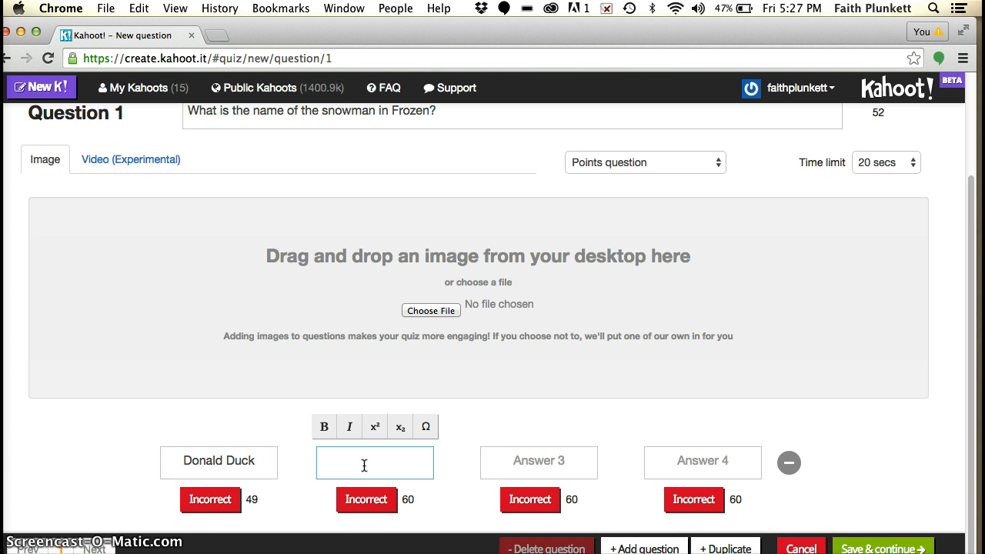
{"action": "left_click", "coordinate": [534, 457]}
{"action": "type", "text": "Olaf"}
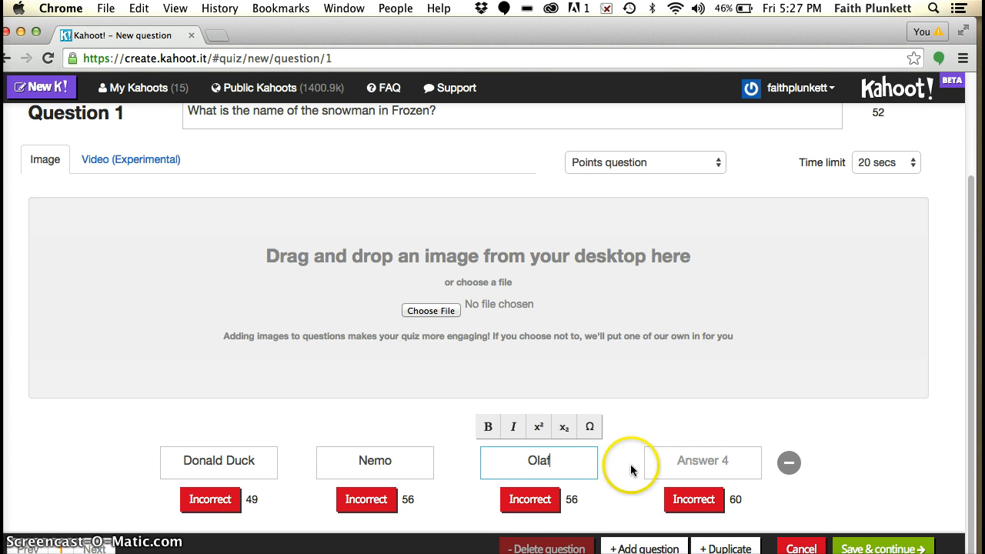
{"action": "left_click", "coordinate": [684, 461]}
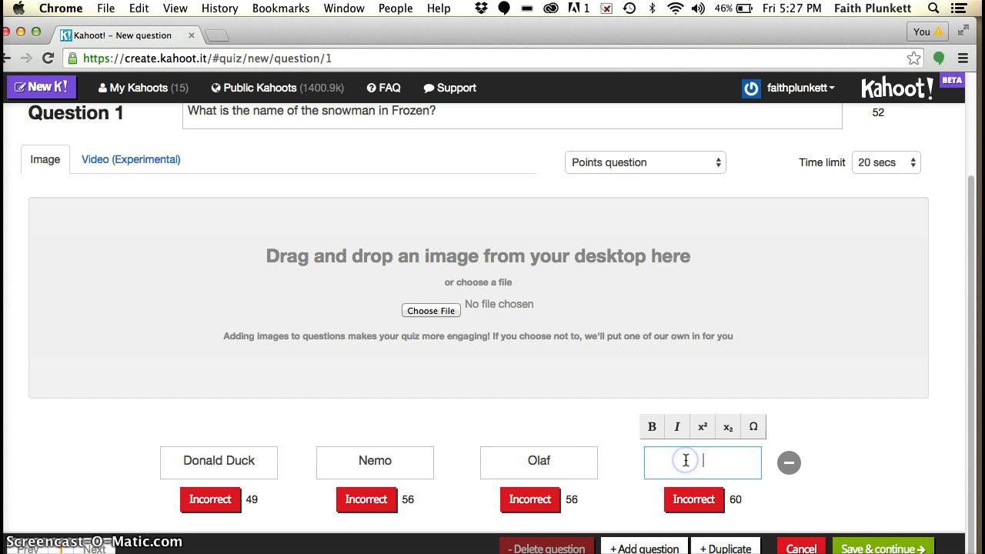
{"action": "type", "text": "Mickey M"}
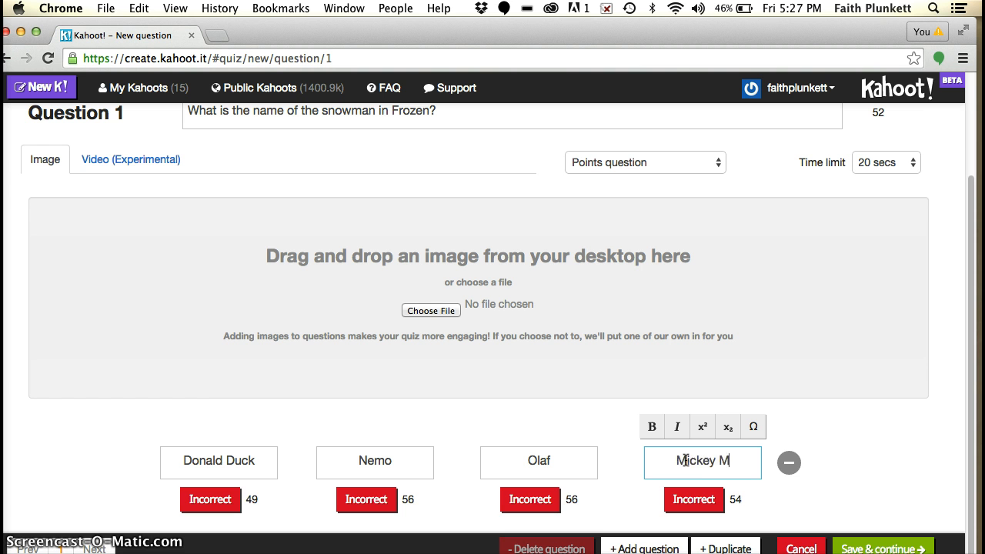
{"action": "type", "text": "ouse"}
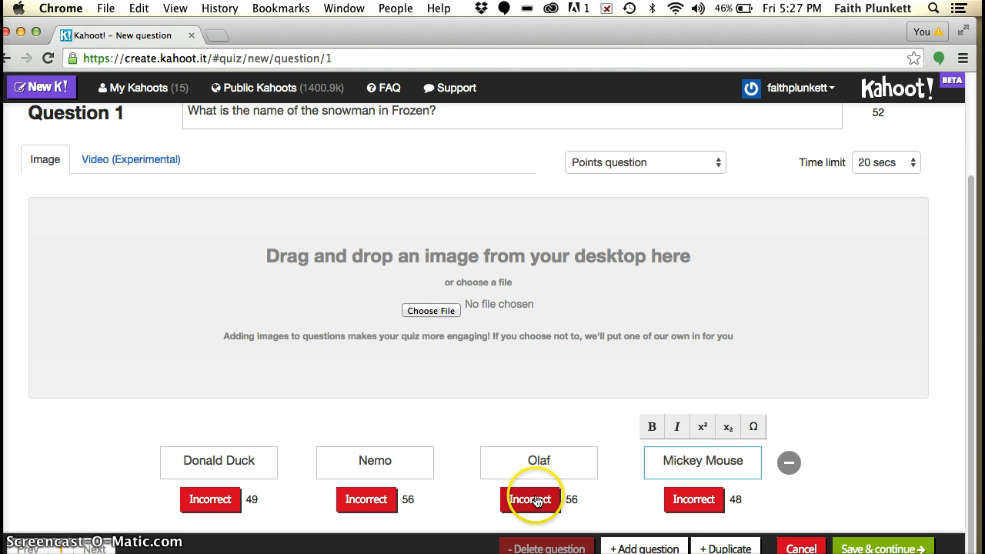
{"action": "left_click", "coordinate": [538, 502]}
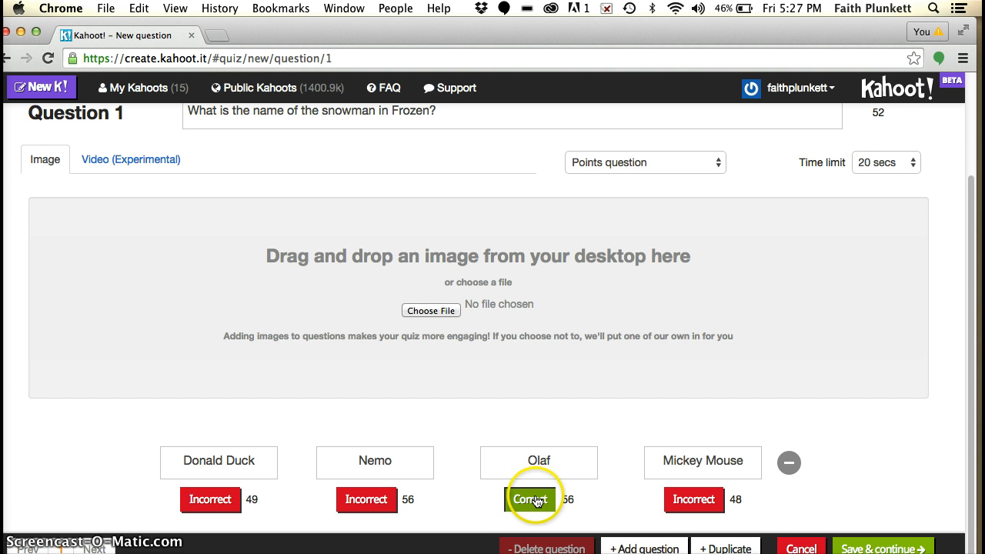
{"action": "left_click", "coordinate": [968, 376]}
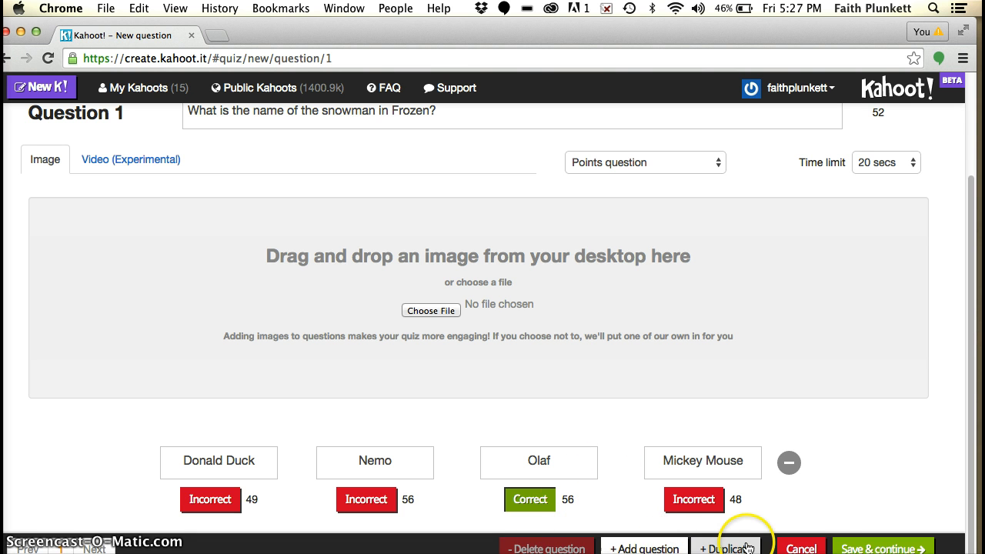
Step: Add a second question reading "Which princess has red hair?"
{"action": "left_click", "coordinate": [647, 548]}
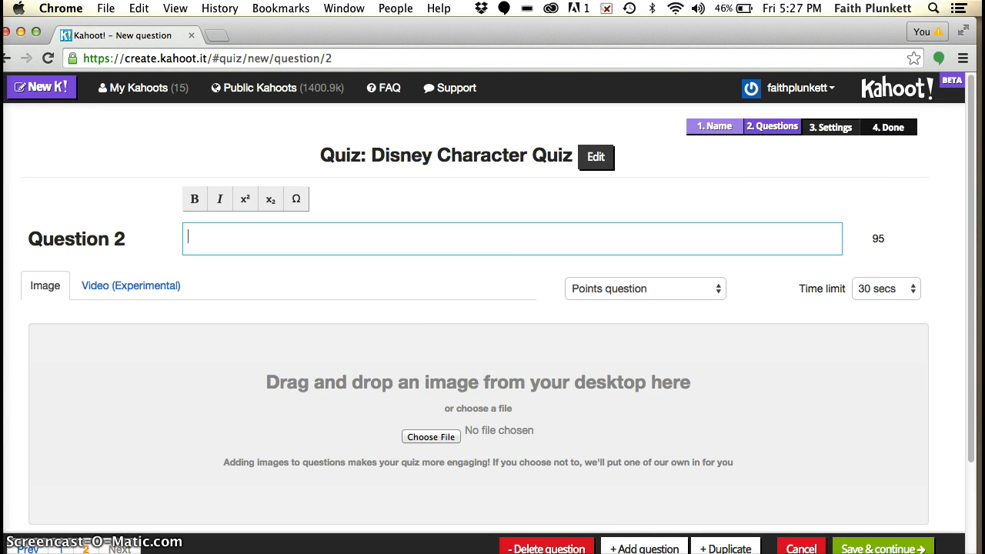
{"action": "scroll", "coordinate": [975, 231], "scroll_direction": "down", "scroll_amount": 1}
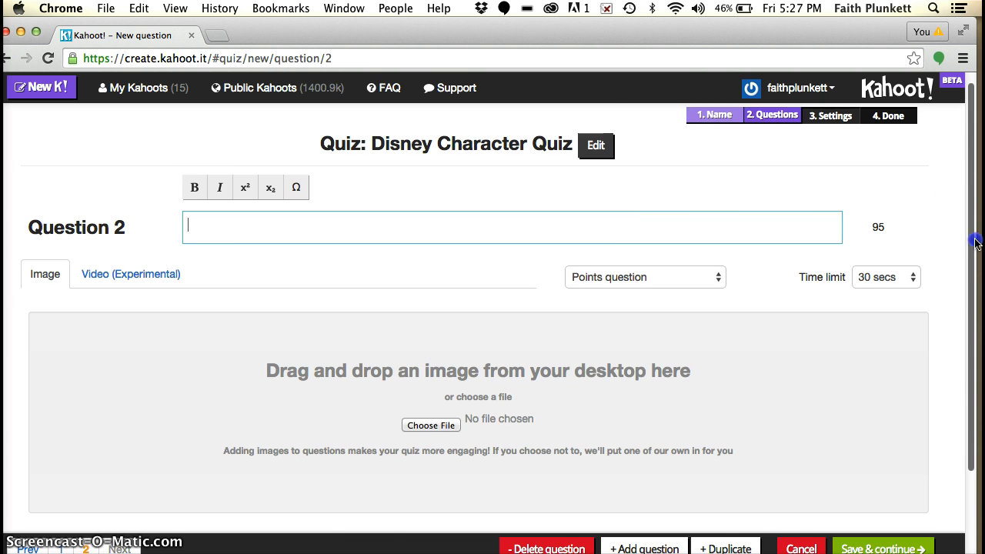
{"action": "scroll", "coordinate": [974, 243], "scroll_direction": "down", "scroll_amount": 3}
{"action": "left_click_drag", "start_coordinate": [971, 305], "coordinate": [954, 218]}
{"action": "left_click", "coordinate": [328, 231]}
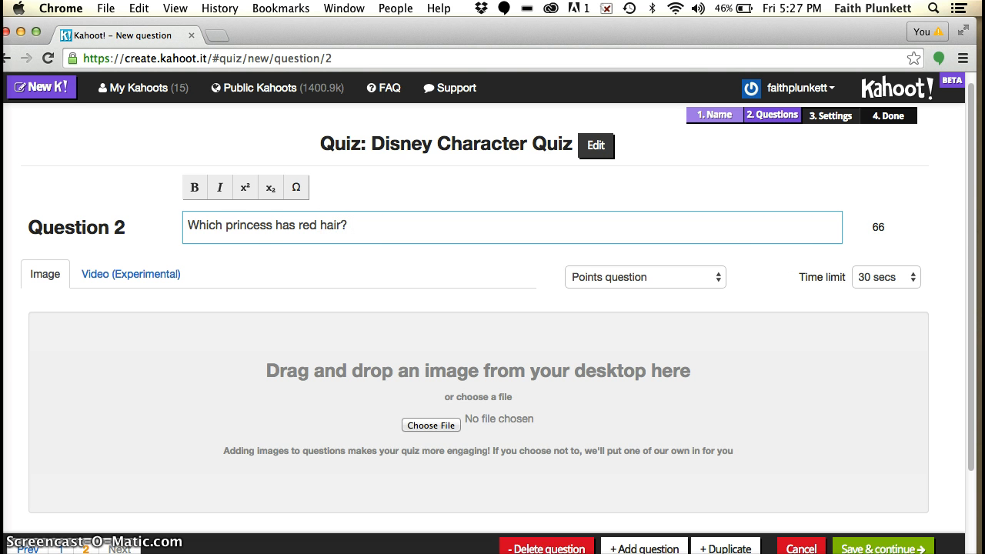
Step: Fill in Question 2's answers with Belle, Ariel, Anna and Elsa, and mark Ariel as correct
{"action": "left_click_drag", "start_coordinate": [971, 228], "coordinate": [972, 298]}
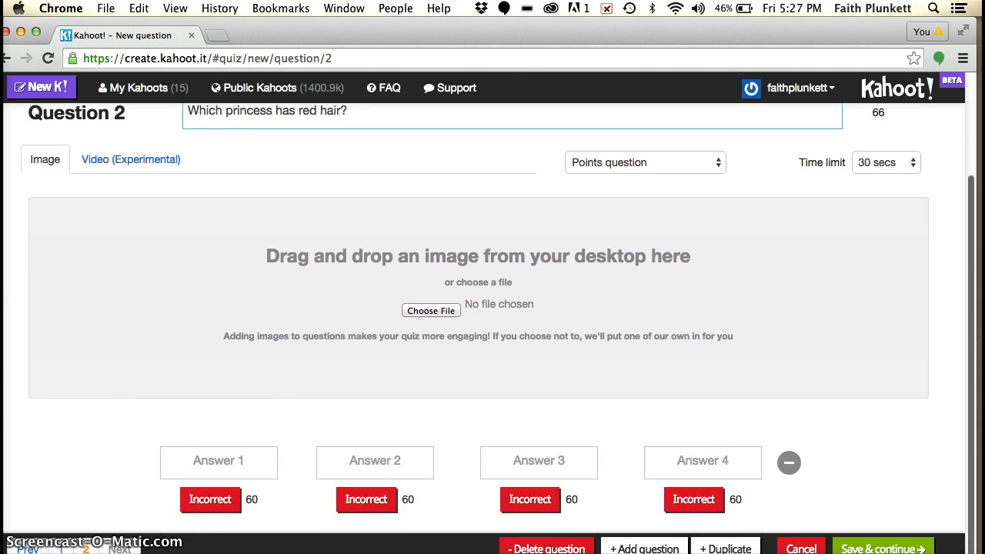
{"action": "left_click", "coordinate": [237, 464]}
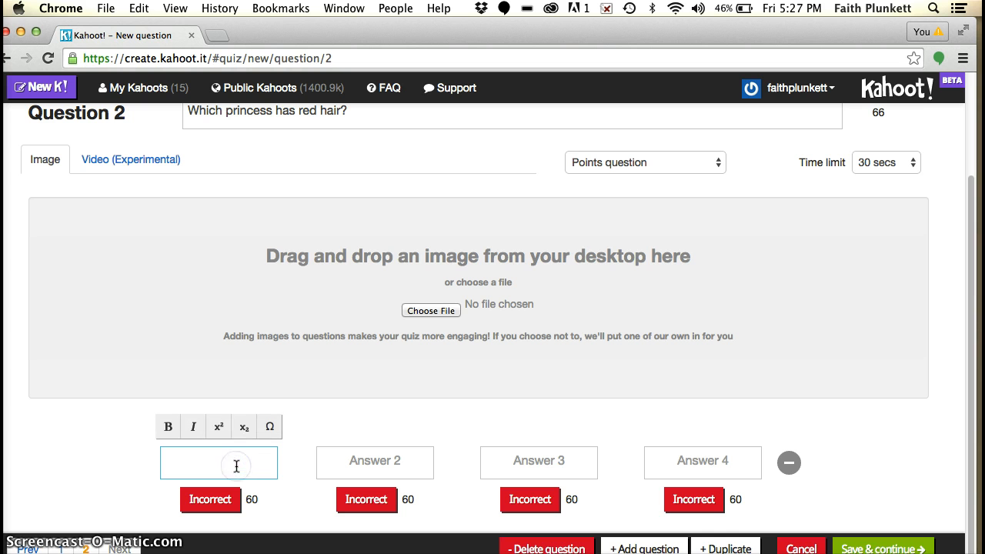
{"action": "type", "text": "Belle"}
{"action": "key", "text": "Tab"}
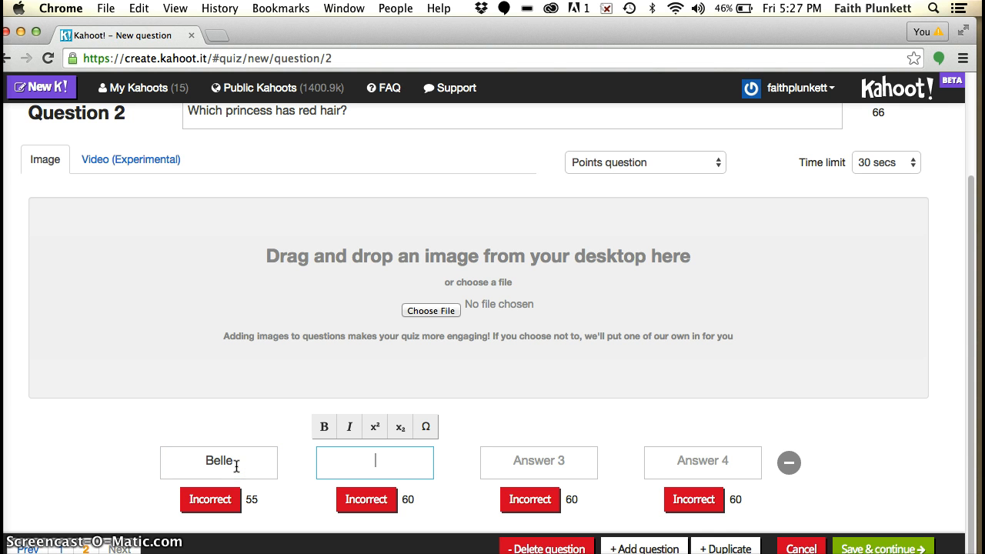
{"action": "key", "text": "Tab"}
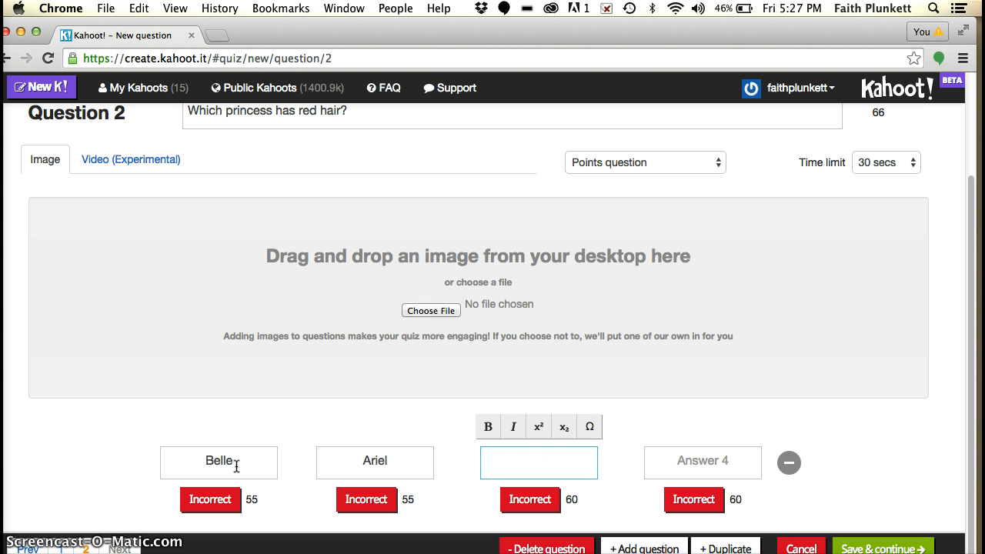
{"action": "key", "text": "Tab"}
{"action": "type", "text": "E"}
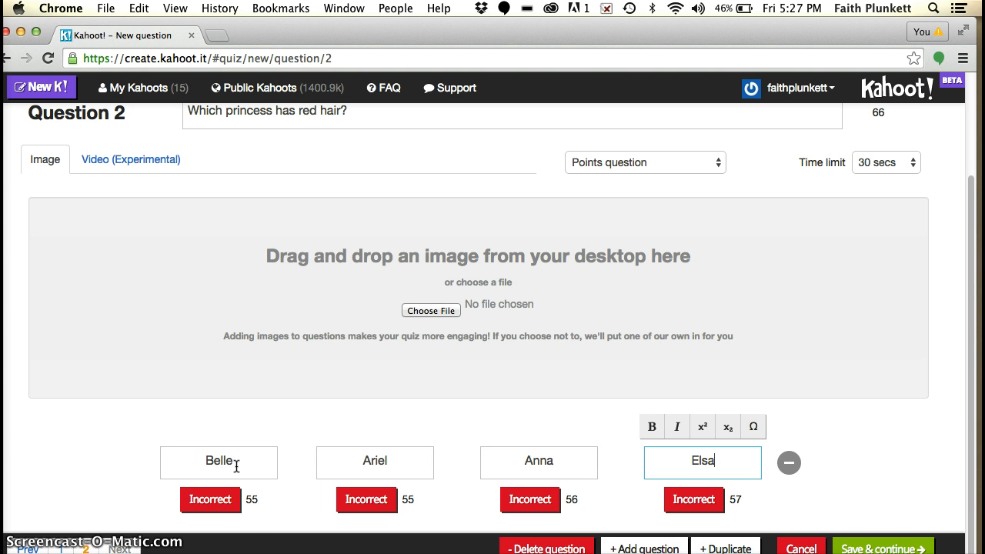
{"action": "left_click", "coordinate": [366, 508]}
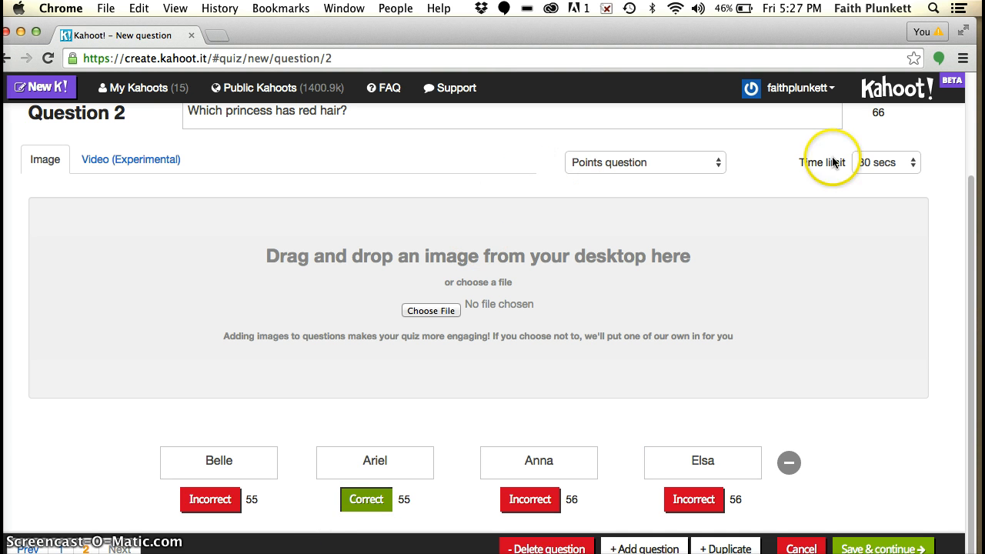
Step: Set Question 2's time limit to 10 secs, save the questions and continue to the question order page
{"action": "left_click", "coordinate": [897, 160]}
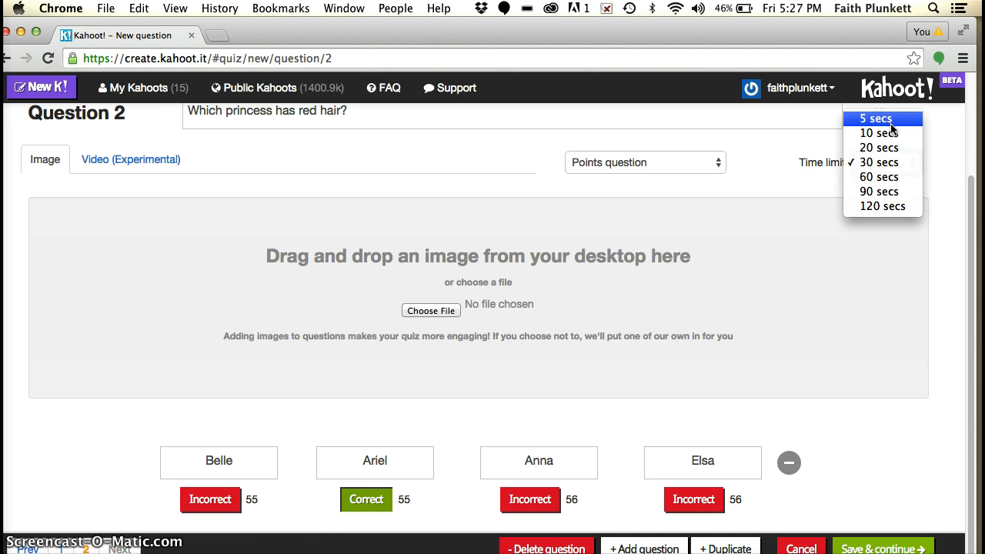
{"action": "left_click", "coordinate": [893, 132]}
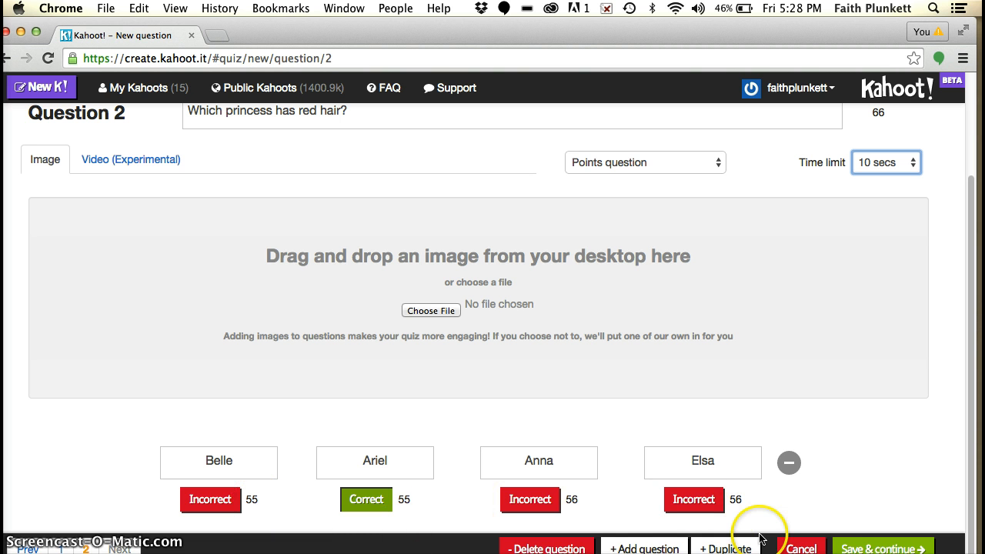
{"action": "left_click", "coordinate": [874, 547]}
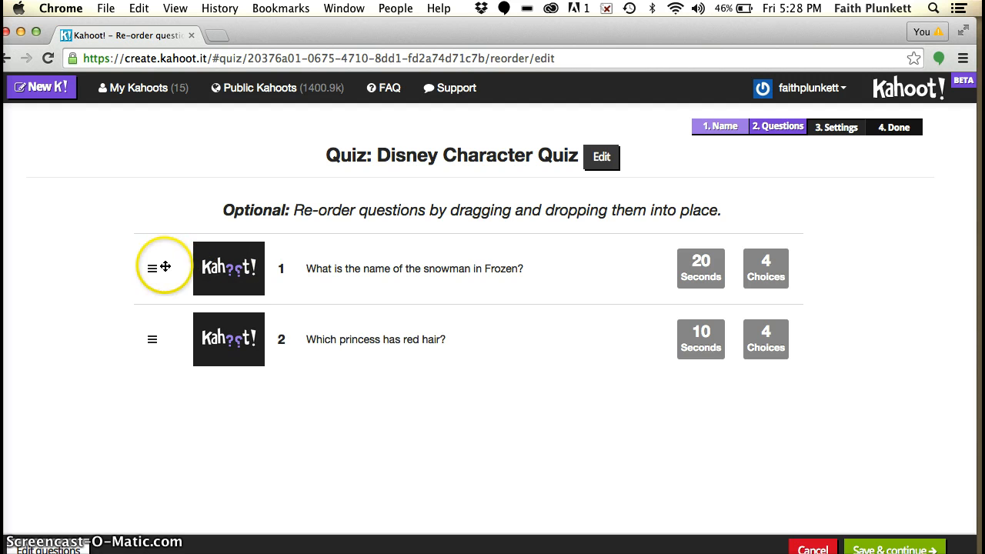
Step: Reorder the quiz so the Frozen snowman question comes after the red hair princess question
{"action": "left_click_drag", "start_coordinate": [147, 267], "coordinate": [155, 350]}
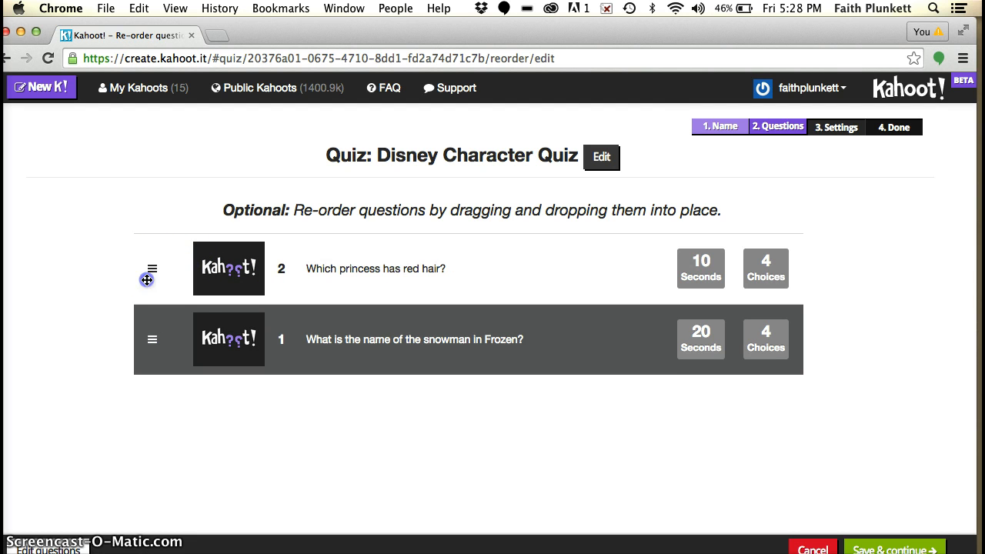
{"action": "left_click_drag", "start_coordinate": [147, 281], "coordinate": [158, 343]}
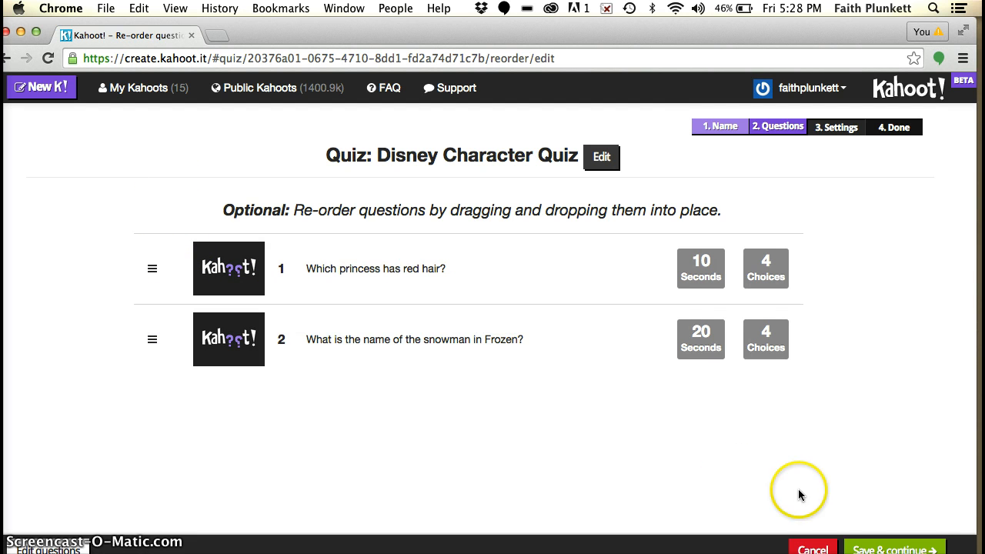
Step: Save the question order and choose Public privacy and School as the primary audience in the quiz settings
{"action": "left_click", "coordinate": [889, 549]}
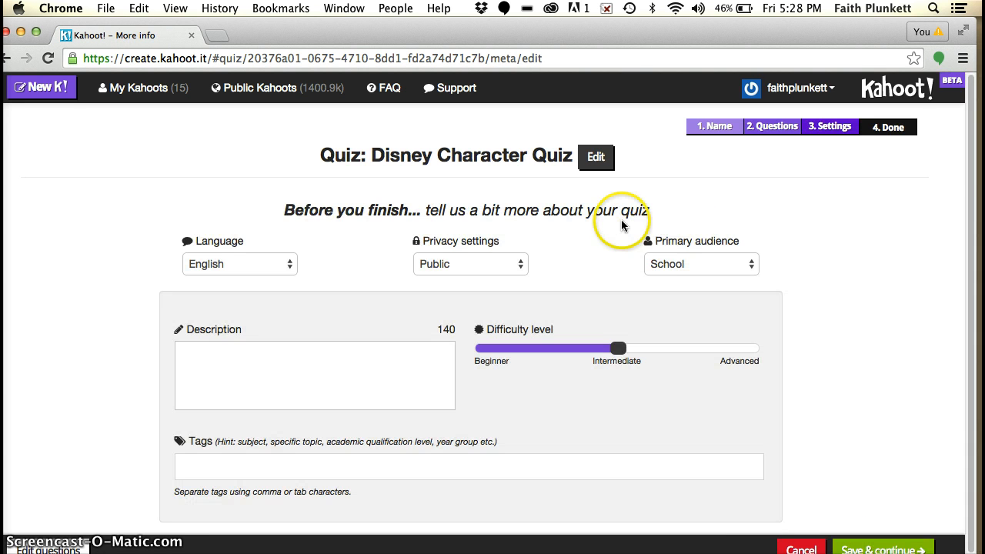
{"action": "scroll", "coordinate": [244, 202], "scroll_direction": "down", "scroll_amount": 1}
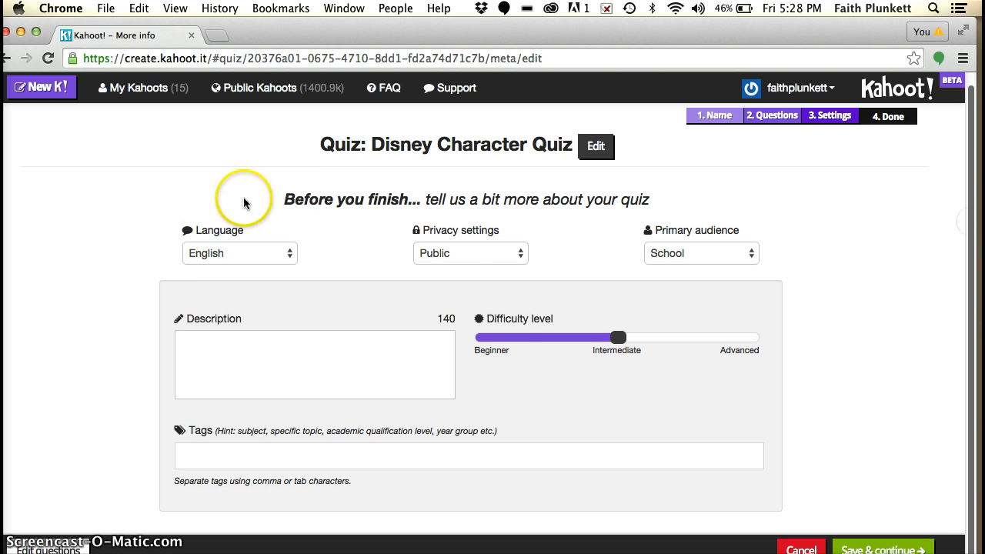
{"action": "left_click", "coordinate": [453, 253]}
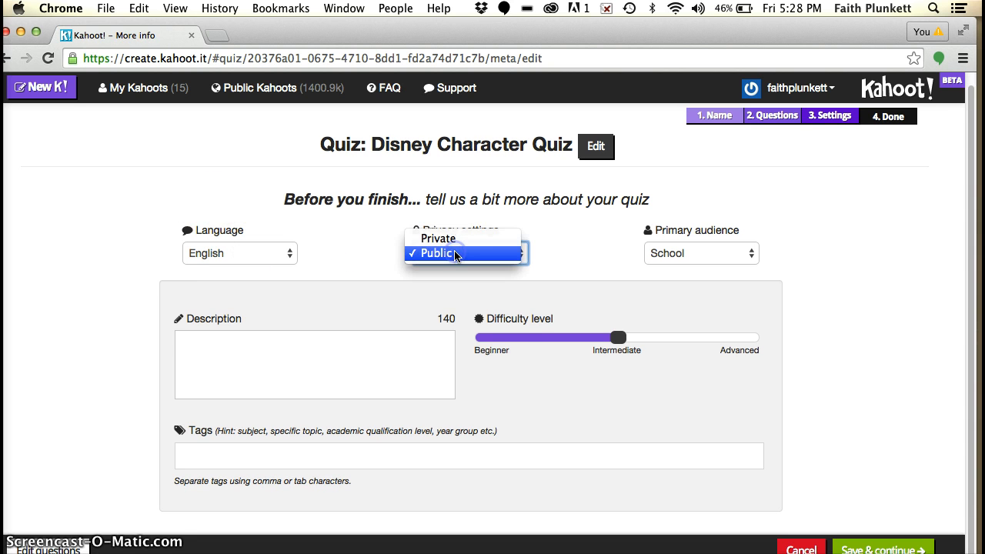
{"action": "left_click", "coordinate": [455, 254]}
{"action": "left_click", "coordinate": [479, 254]}
{"action": "left_click", "coordinate": [667, 247]}
{"action": "left_click", "coordinate": [666, 249]}
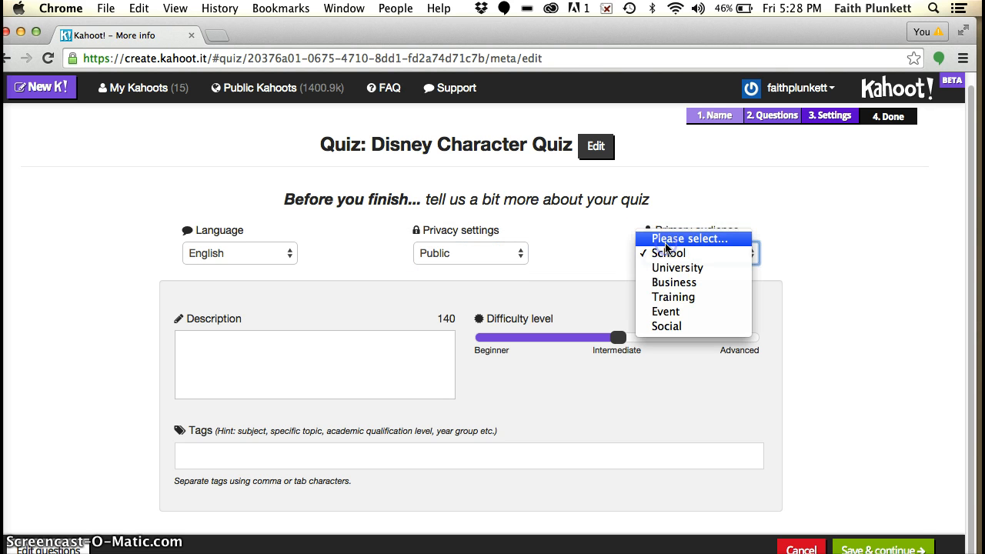
{"action": "left_click", "coordinate": [696, 253]}
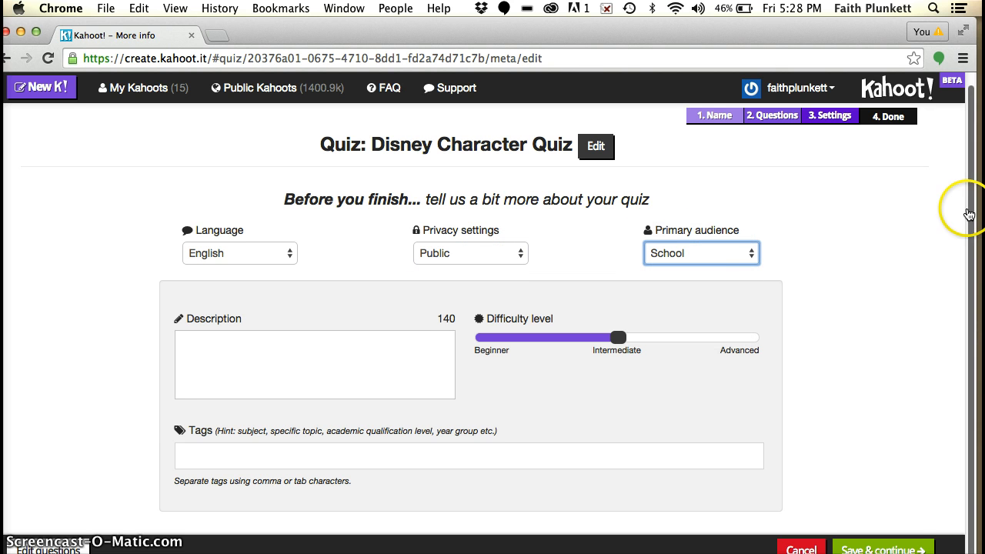
Step: Lower the quiz's difficulty level to near Beginner
{"action": "left_click", "coordinate": [970, 254]}
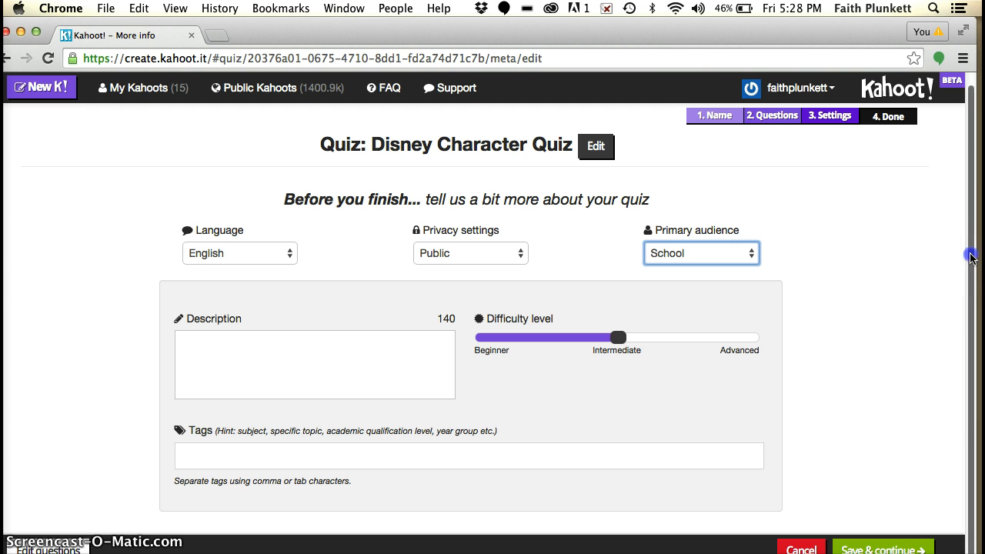
{"action": "left_click", "coordinate": [970, 321]}
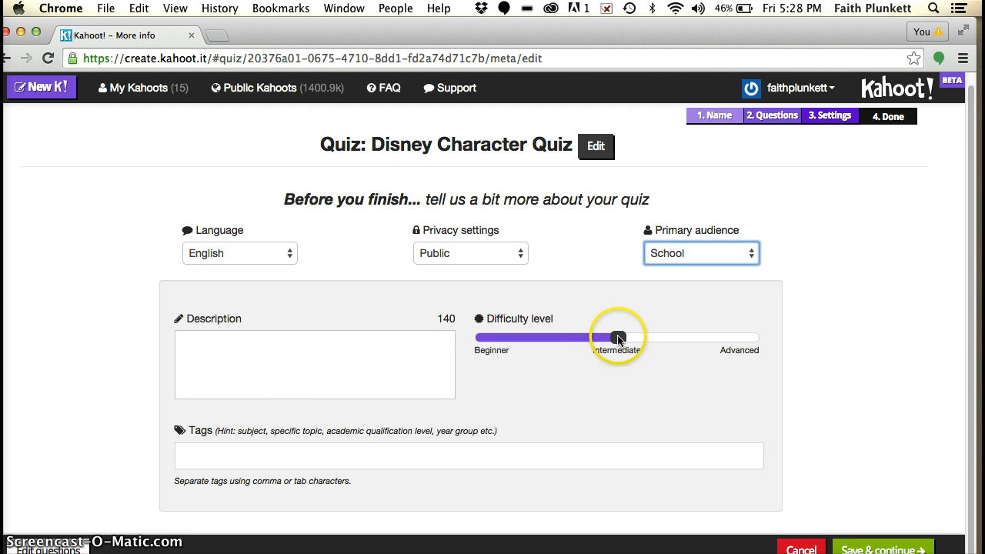
{"action": "left_click_drag", "start_coordinate": [620, 339], "coordinate": [510, 342]}
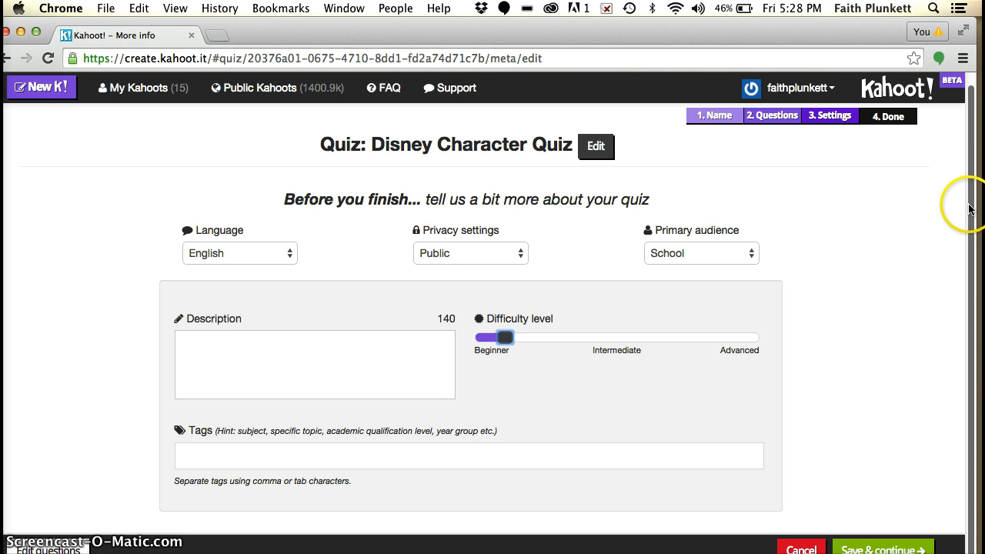
Step: Add the suggested tag Disney to the quiz, then save the settings and continue to the cover image page
{"action": "left_click", "coordinate": [443, 459]}
{"action": "type", "text": "Disney"}
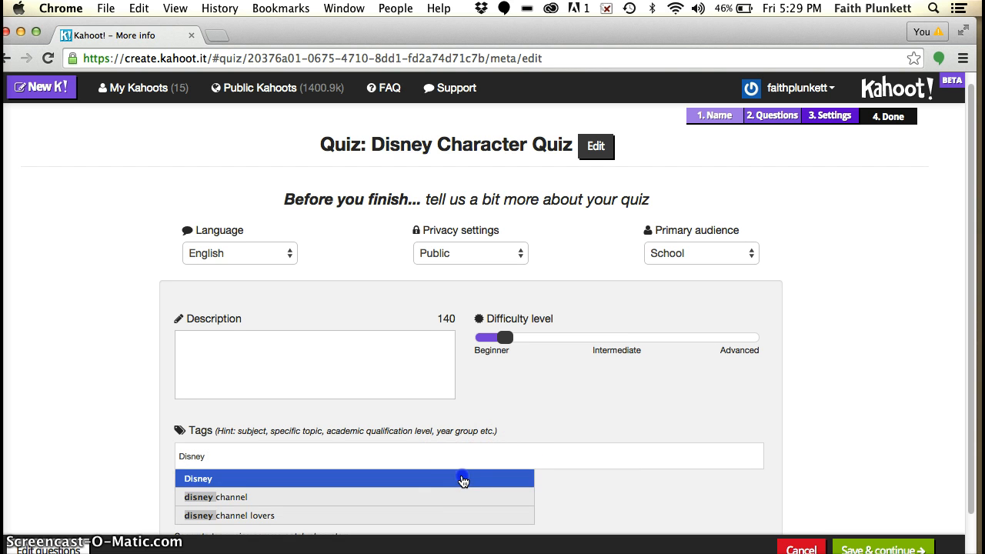
{"action": "left_click", "coordinate": [463, 481]}
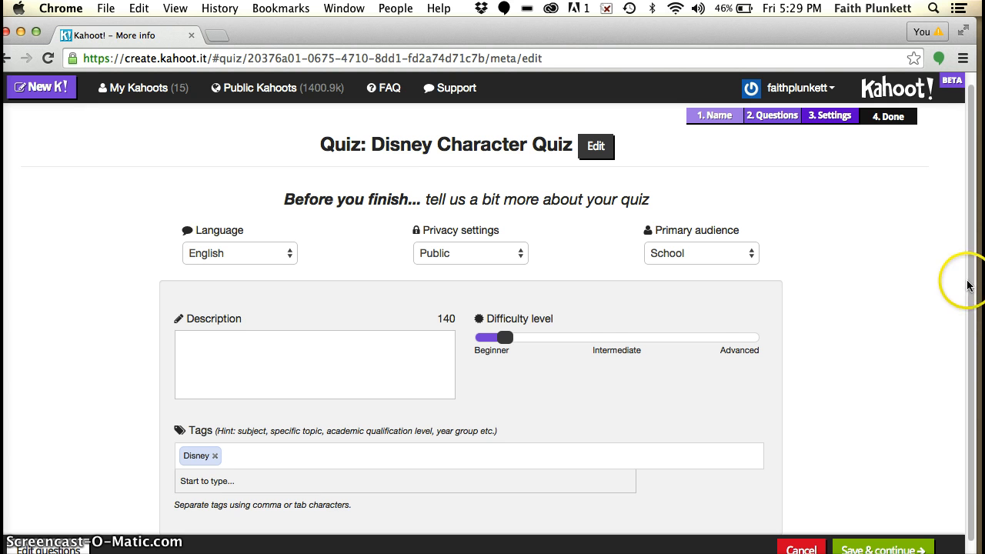
{"action": "scroll", "coordinate": [963, 283], "scroll_direction": "down", "scroll_amount": 1}
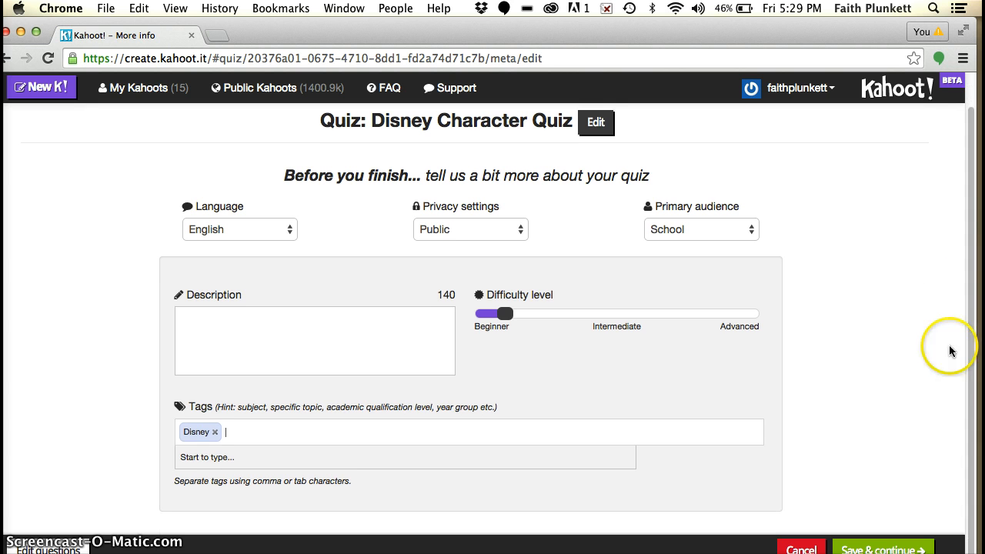
{"action": "scroll", "coordinate": [913, 313], "scroll_direction": "up", "scroll_amount": 1}
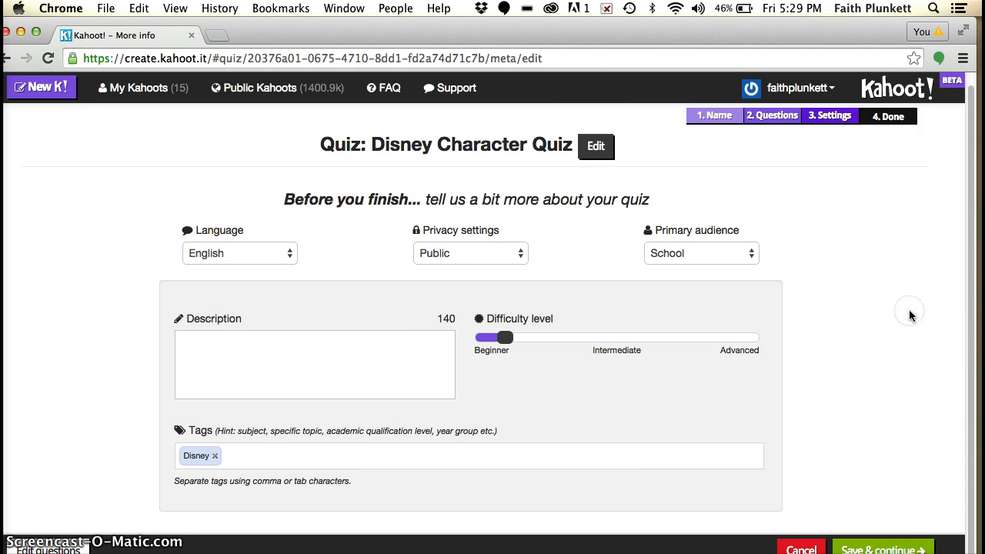
{"action": "left_click", "coordinate": [885, 549]}
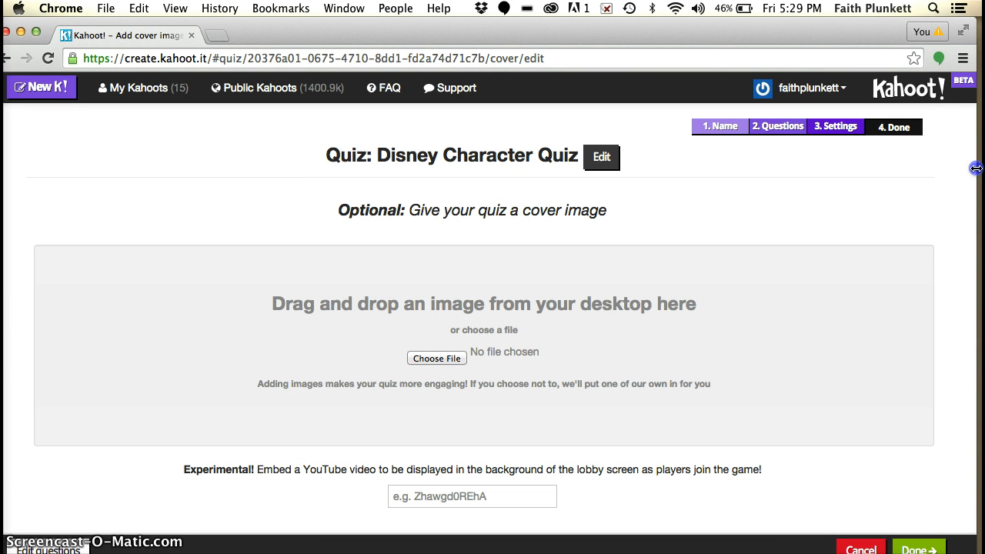
Step: Finish the quiz without a cover image and open it for playing
{"action": "left_click_drag", "start_coordinate": [976, 168], "coordinate": [983, 168]}
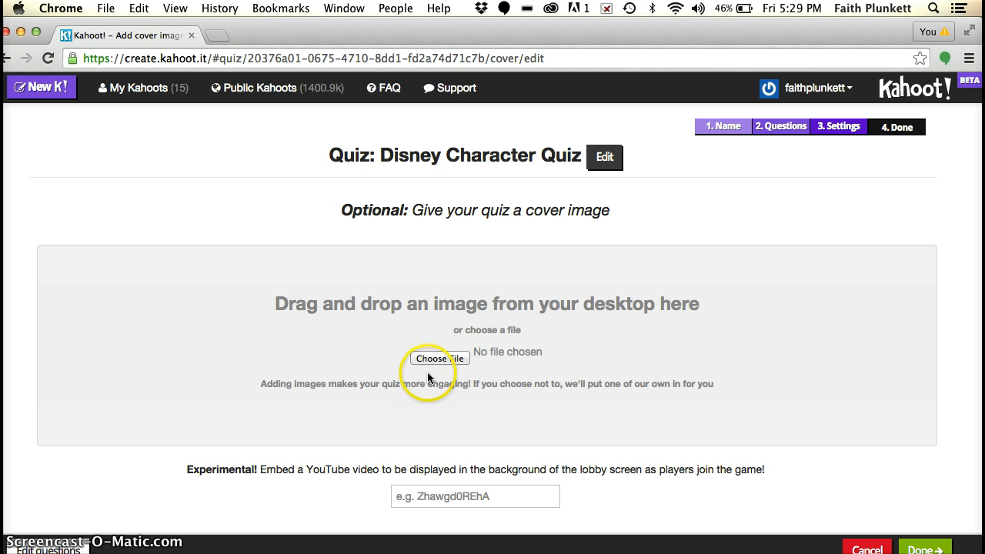
{"action": "left_click", "coordinate": [939, 549]}
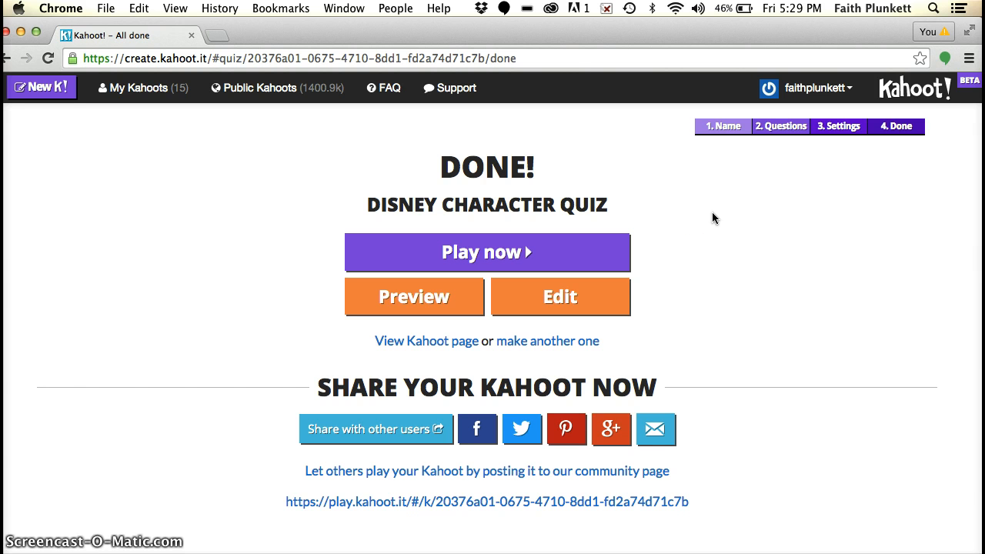
{"action": "left_click", "coordinate": [541, 251]}
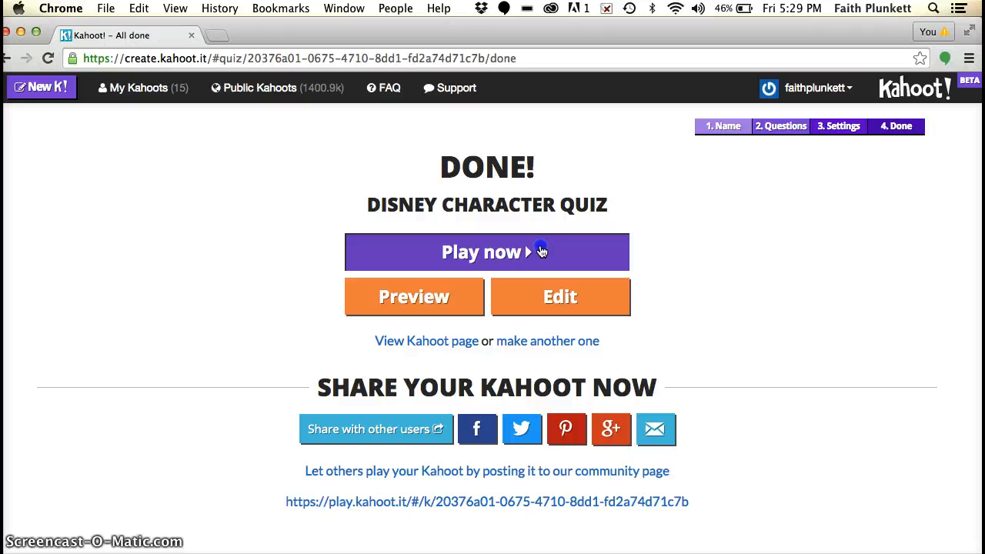
{"action": "left_click", "coordinate": [541, 251]}
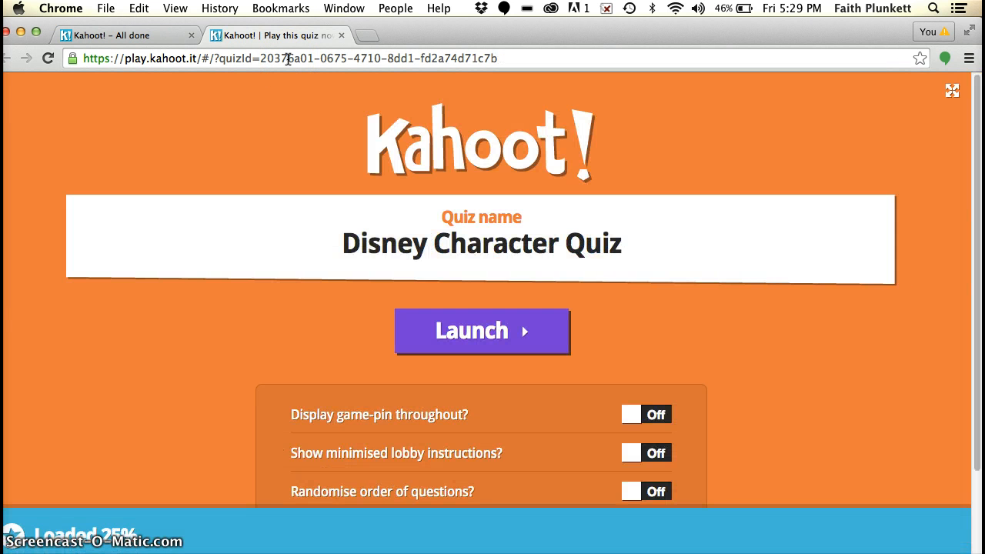
Step: Turn on displaying the game-pin throughout and launch the Disney Character Quiz
{"action": "key", "text": "XF86AudioRaiseVolume"}
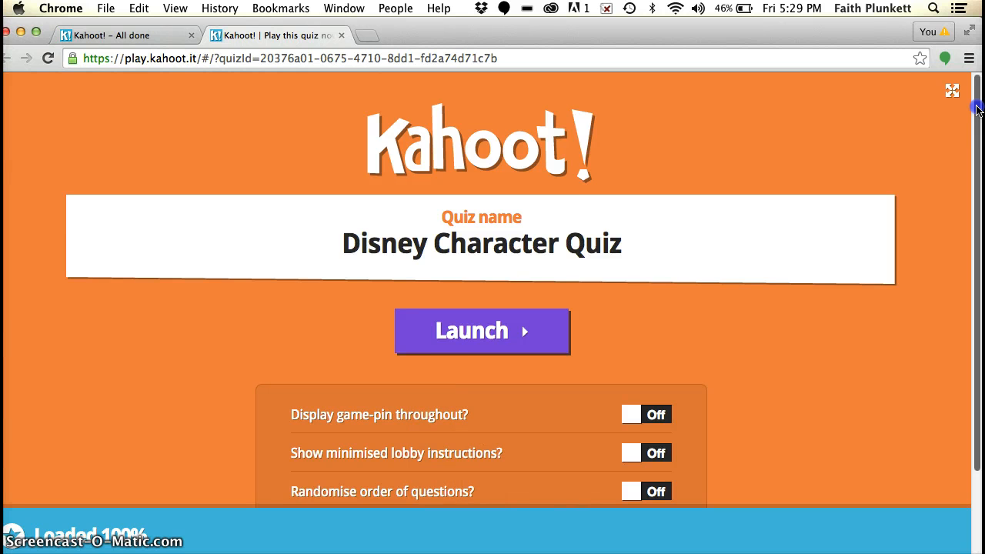
{"action": "scroll", "coordinate": [978, 110], "scroll_direction": "down", "scroll_amount": 5}
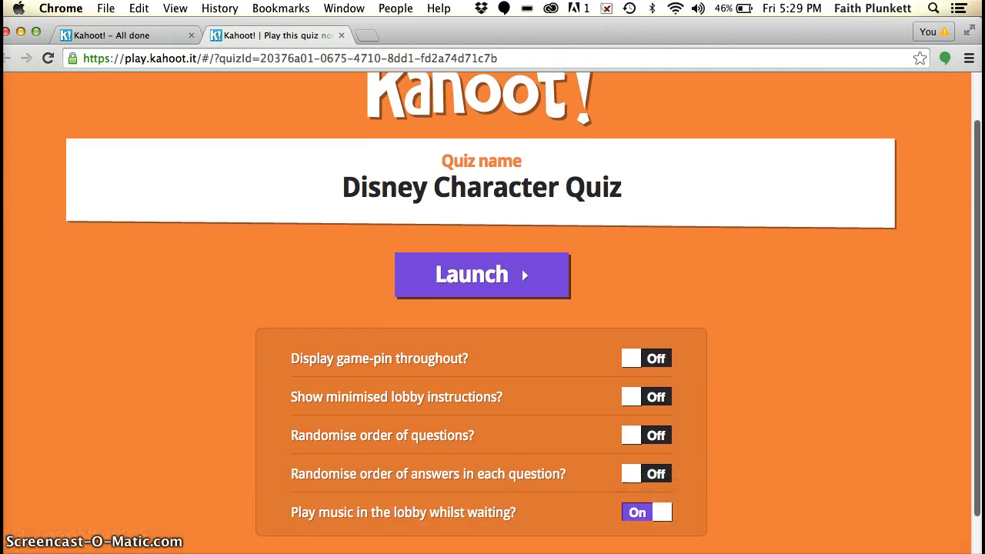
{"action": "scroll", "coordinate": [978, 110], "scroll_direction": "down", "scroll_amount": 2}
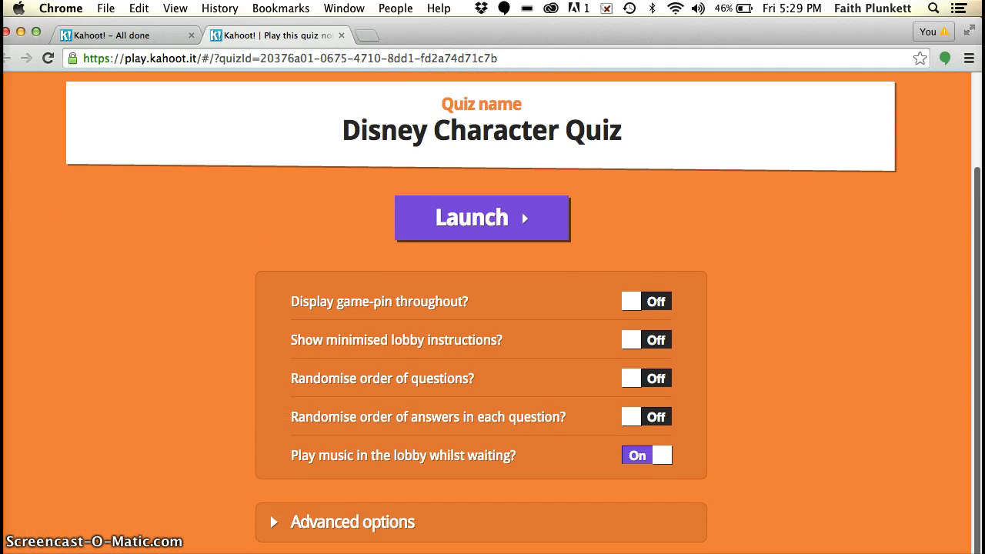
{"action": "left_click", "coordinate": [654, 304]}
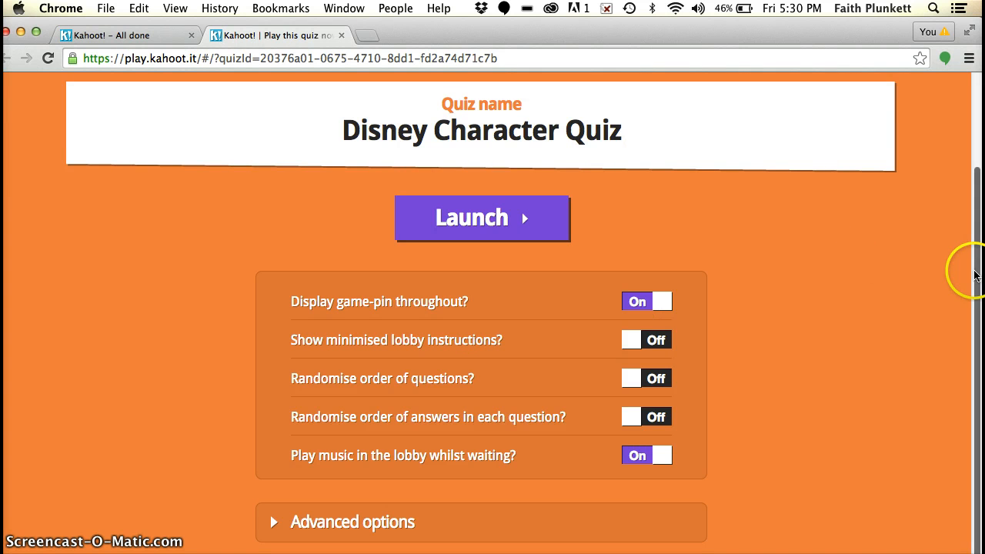
{"action": "left_click_drag", "start_coordinate": [975, 271], "coordinate": [974, 248]}
{"action": "left_click", "coordinate": [464, 246]}
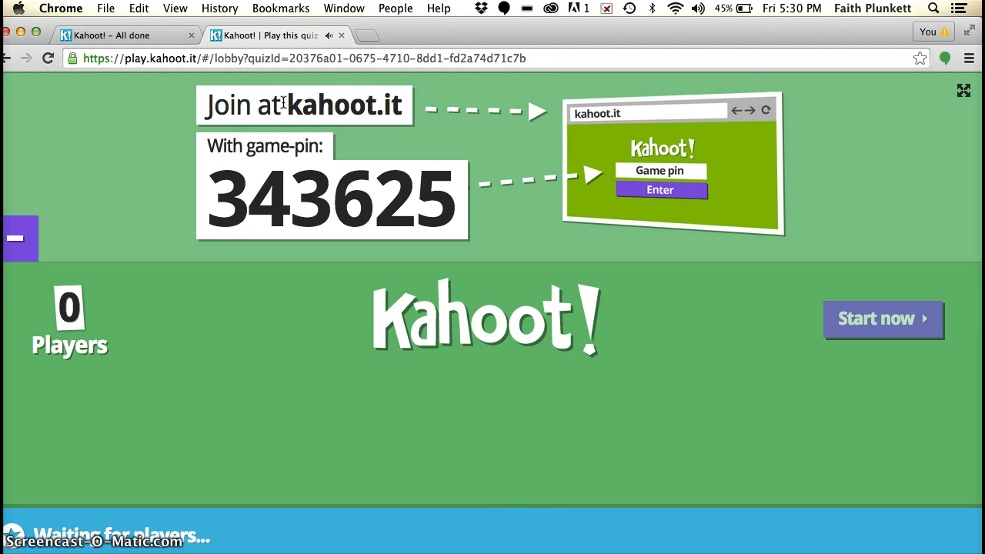
Step: Turn down the computer's sound volume for the lobby music
{"action": "key", "text": "XF86AudioLowerVolume"}
{"action": "key", "text": "XF86AudioLowerVolume"}
{"action": "key", "text": "XF86AudioLowerVolume"}
{"action": "key", "text": "XF86AudioLowerVolume"}
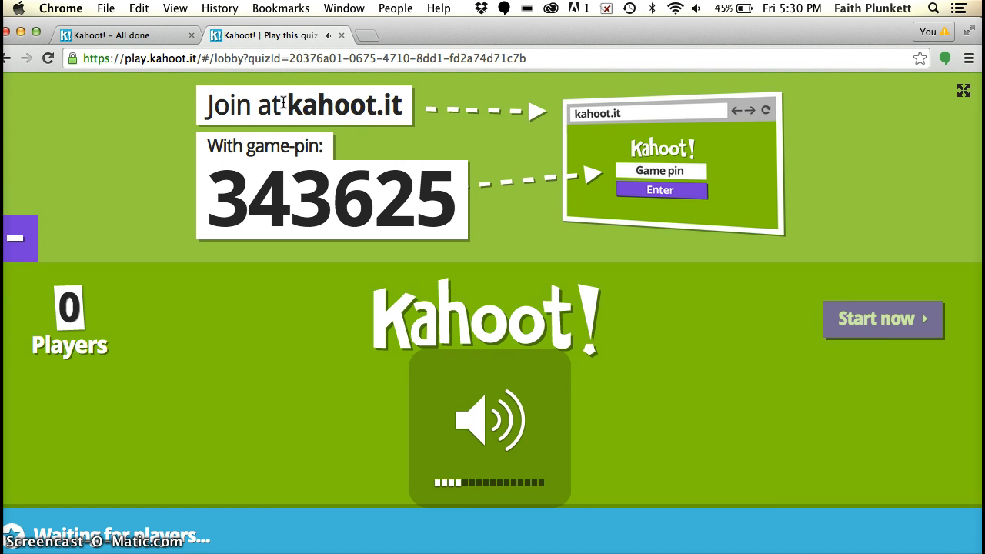
{"action": "key", "text": "XF86AudioRaiseVolume"}
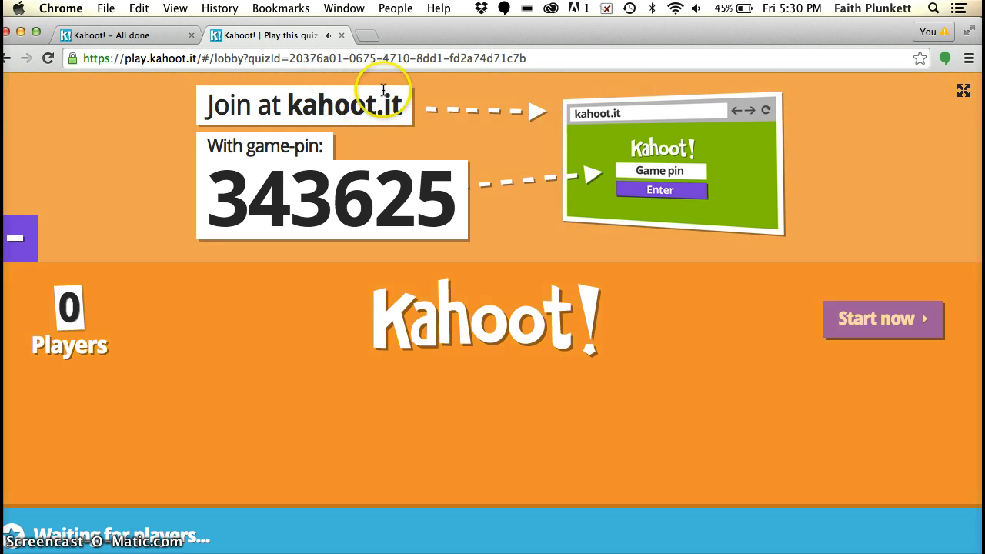
Step: Open the player site kahoot.it in a new browser tab
{"action": "left_click", "coordinate": [367, 37]}
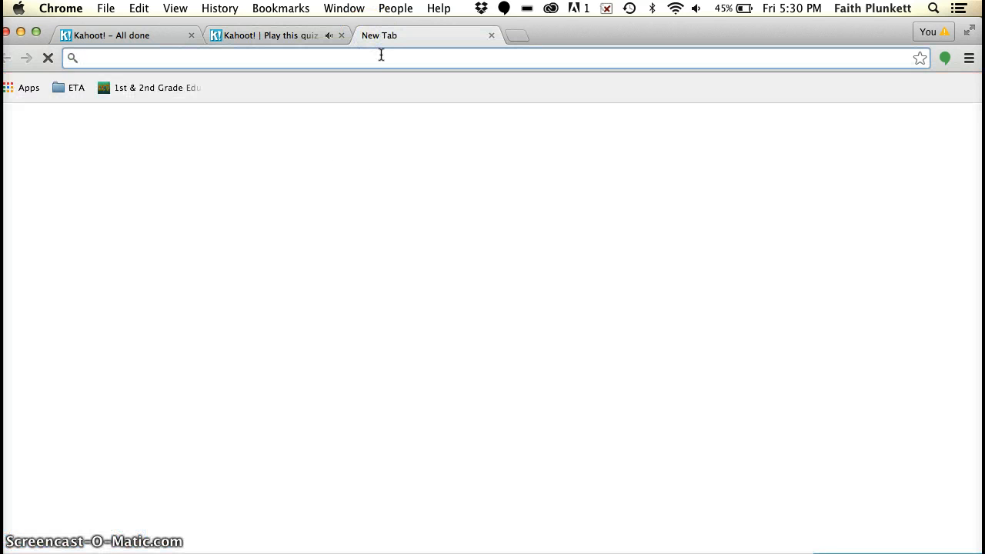
{"action": "type", "text": "kahoot.it"}
{"action": "key", "text": "Return"}
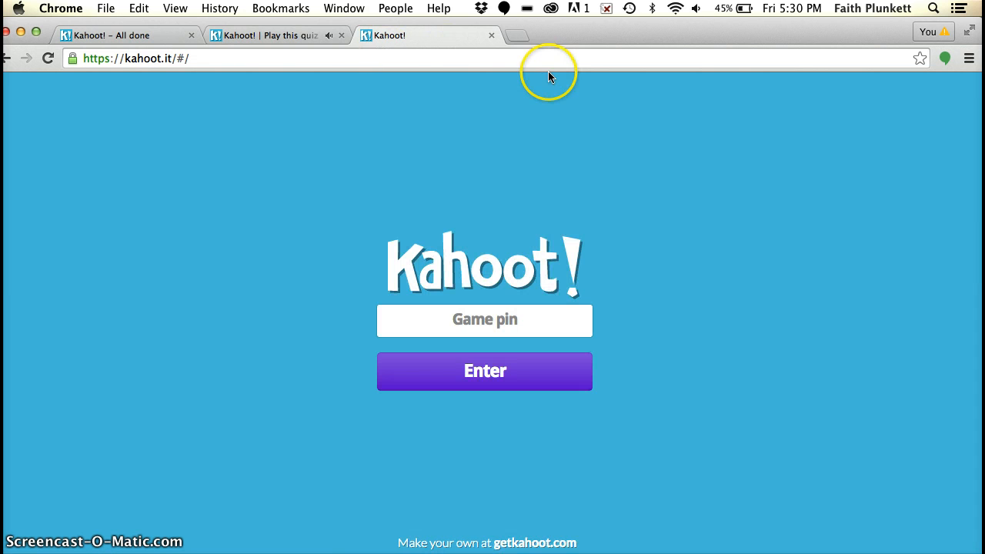
Step: Look up the game pin in the quiz lobby and submit it on the player site
{"action": "left_click", "coordinate": [497, 318]}
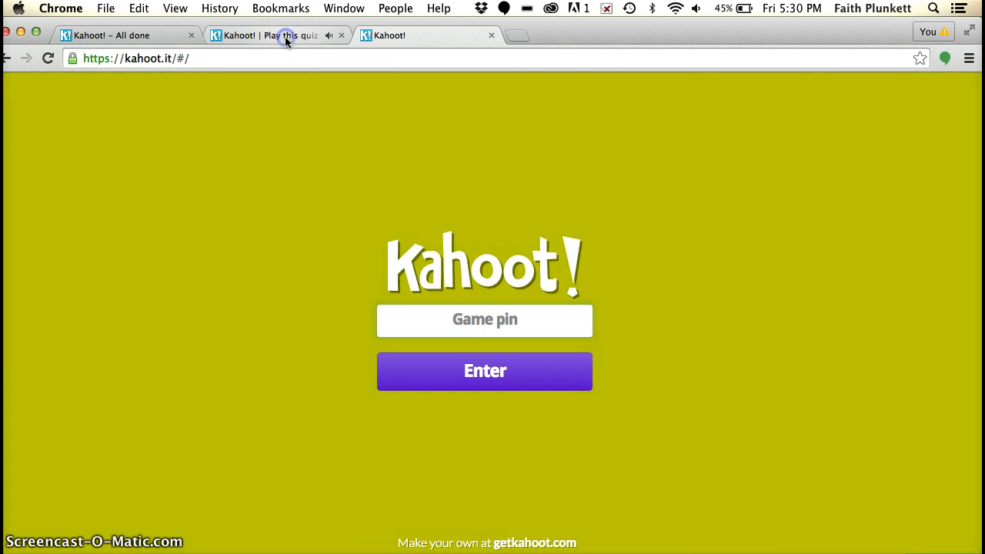
{"action": "left_click", "coordinate": [289, 45]}
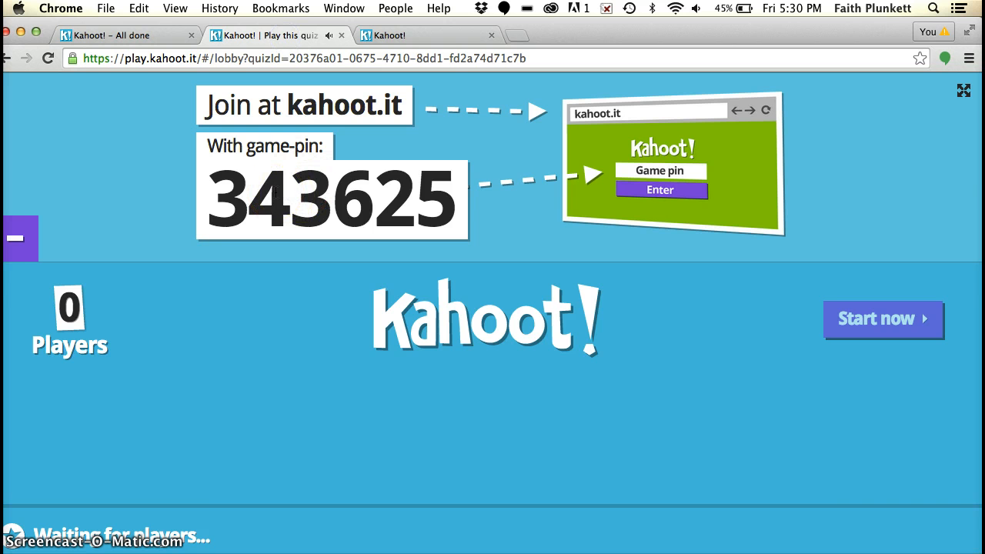
{"action": "left_click", "coordinate": [447, 37]}
{"action": "type", "text": "34"}
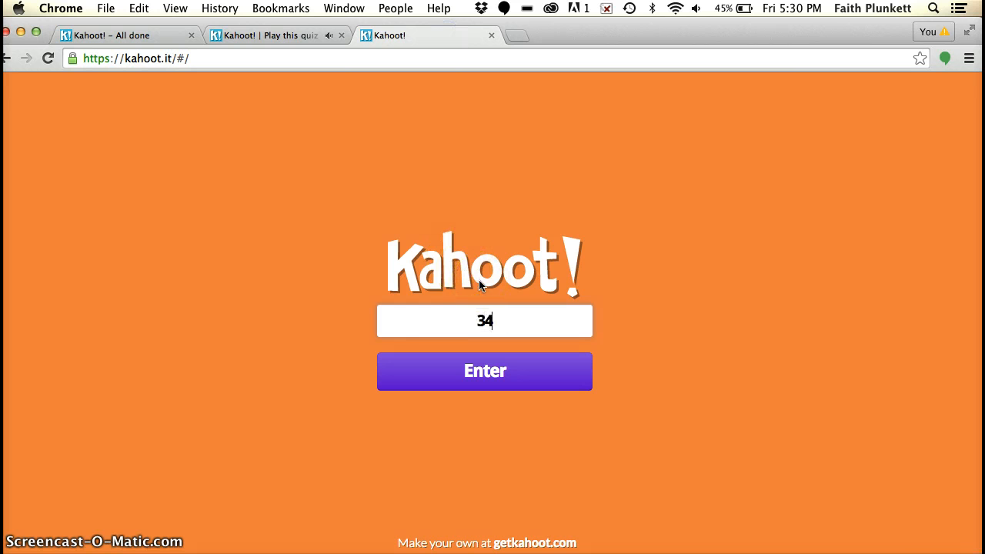
{"action": "type", "text": "3625"}
{"action": "left_click", "coordinate": [490, 371]}
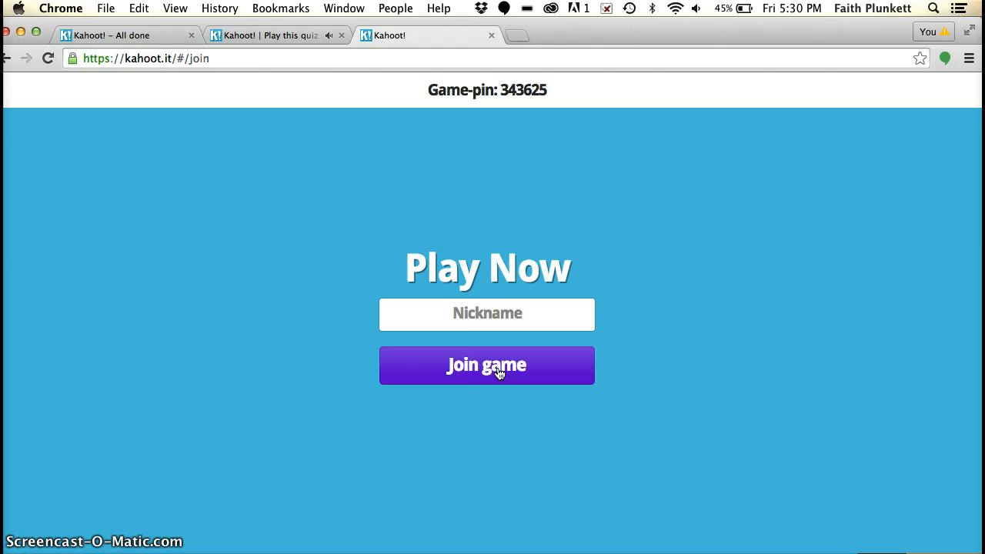
Step: Join the game with the player's first name as nickname and return to the host's lobby
{"action": "left_click", "coordinate": [482, 312]}
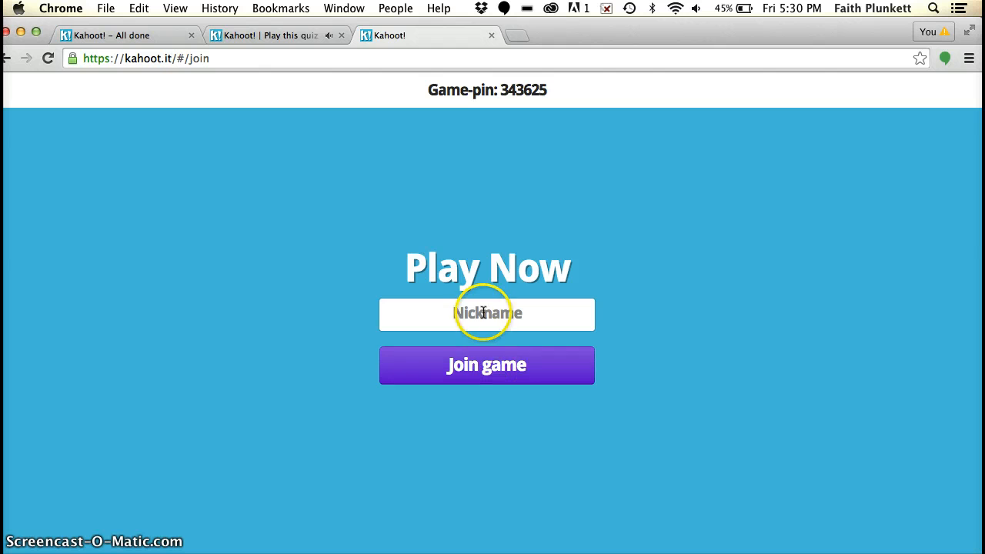
{"action": "type", "text": "Faith"}
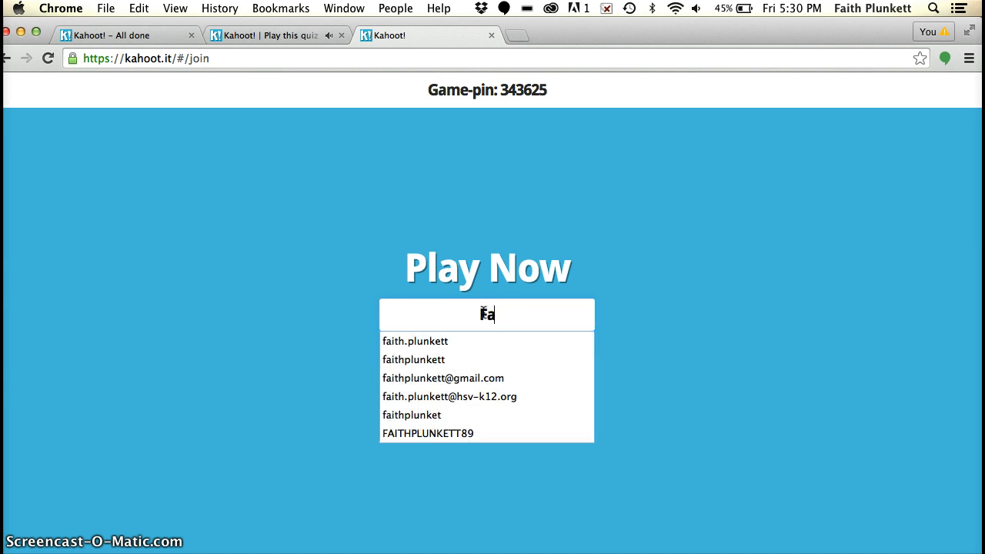
{"action": "left_click", "coordinate": [325, 317]}
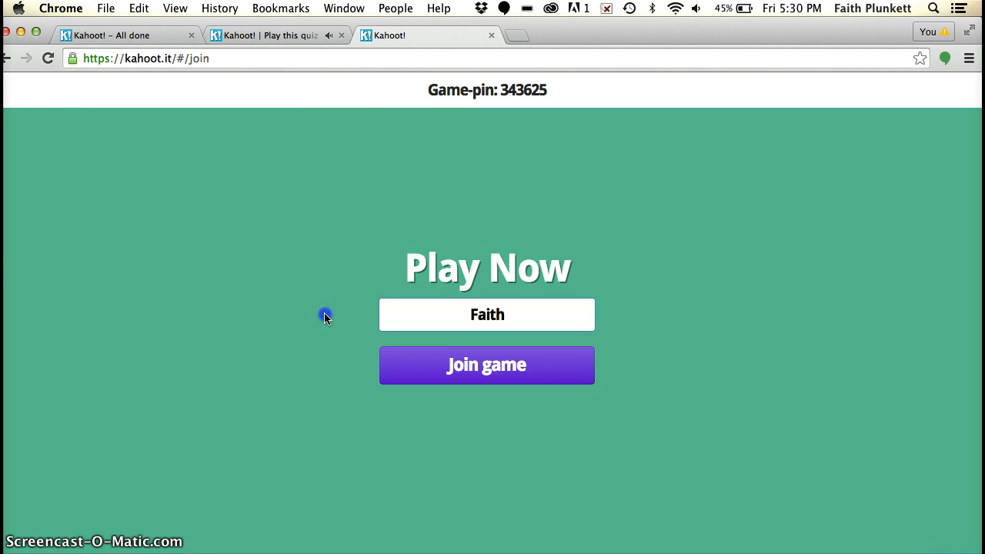
{"action": "left_click", "coordinate": [472, 358]}
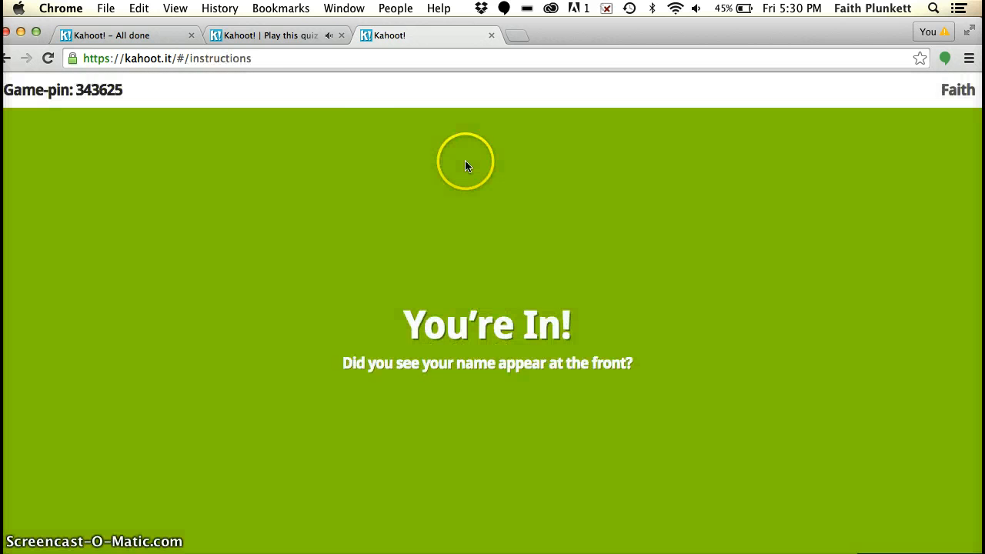
{"action": "left_click", "coordinate": [298, 38]}
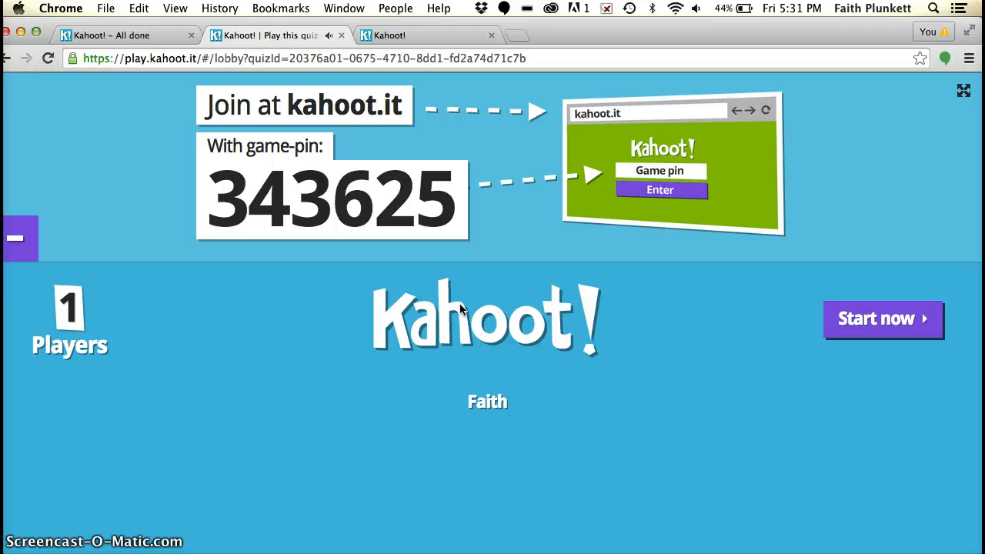
Step: Kick the joined player out of the quiz lobby and check the player's page
{"action": "left_click", "coordinate": [488, 401]}
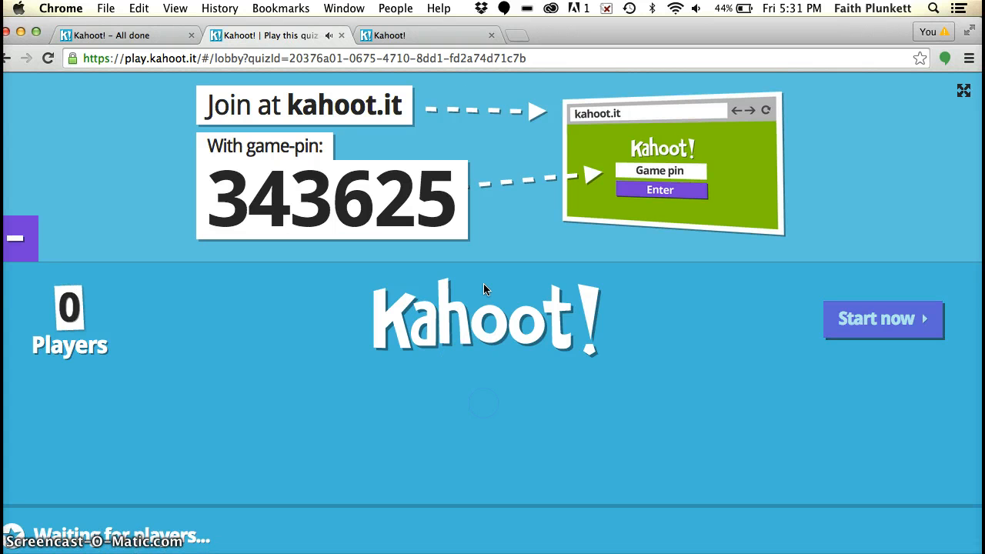
{"action": "left_click", "coordinate": [473, 37]}
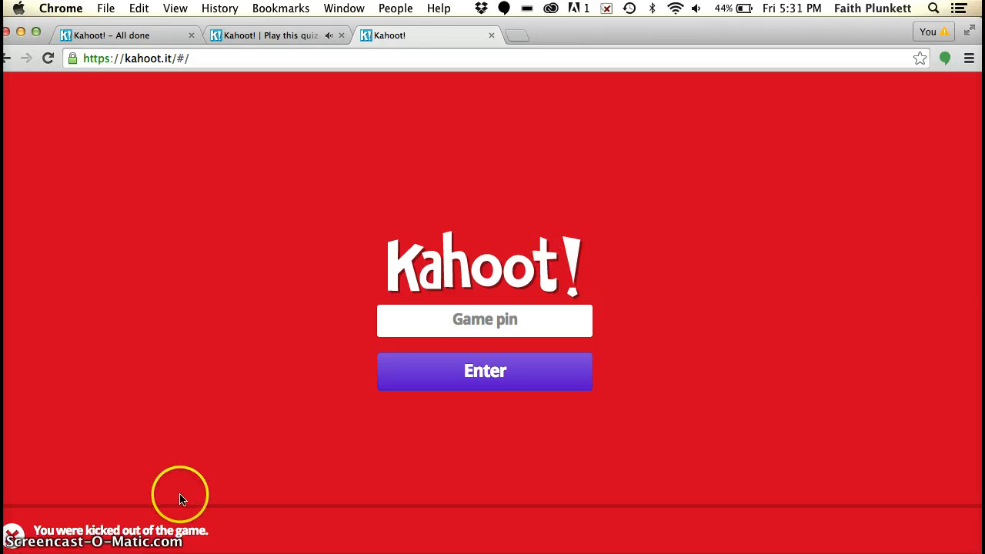
Step: Recheck the game pin in the host's lobby and submit it again on the player site
{"action": "left_click", "coordinate": [259, 35]}
{"action": "left_click", "coordinate": [431, 34]}
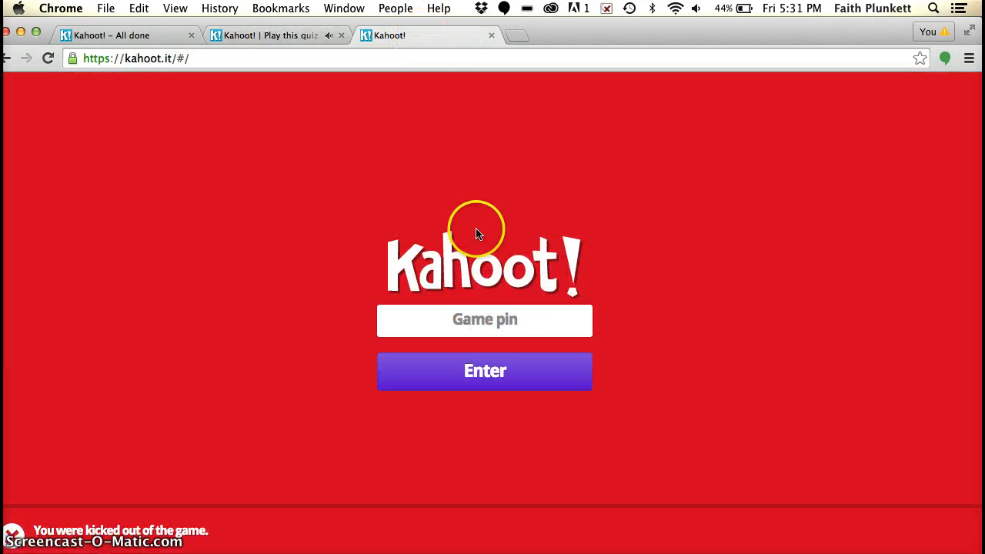
{"action": "left_click", "coordinate": [517, 315]}
{"action": "type", "text": "343"}
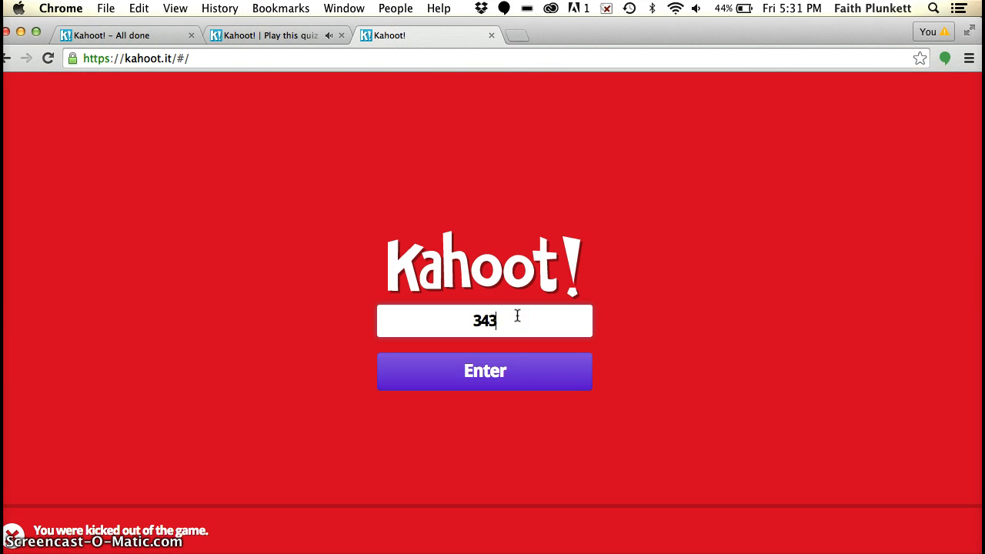
{"action": "type", "text": "625"}
{"action": "left_click", "coordinate": [542, 368]}
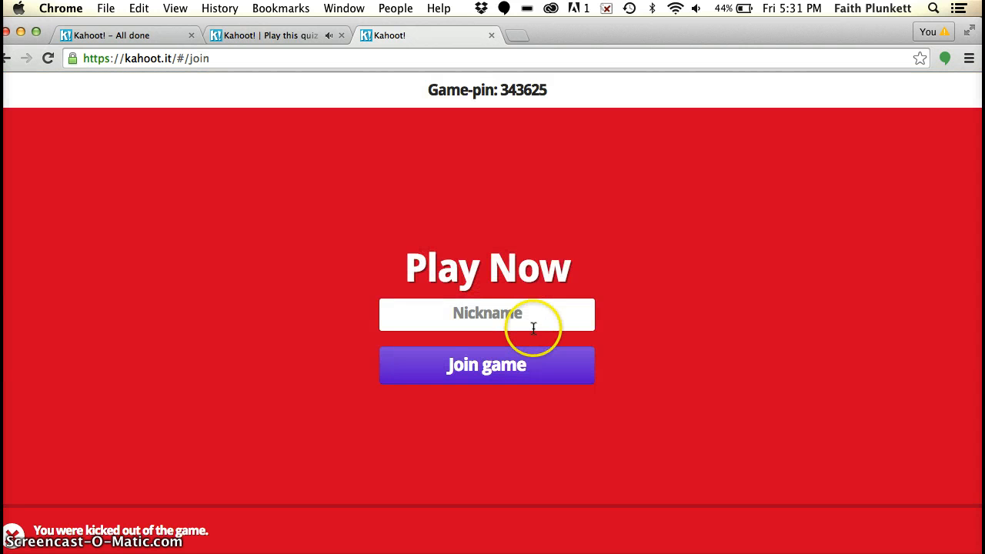
Step: Rejoin the game with the player's first name as nickname
{"action": "left_click", "coordinate": [534, 327]}
{"action": "type", "text": "Faith"}
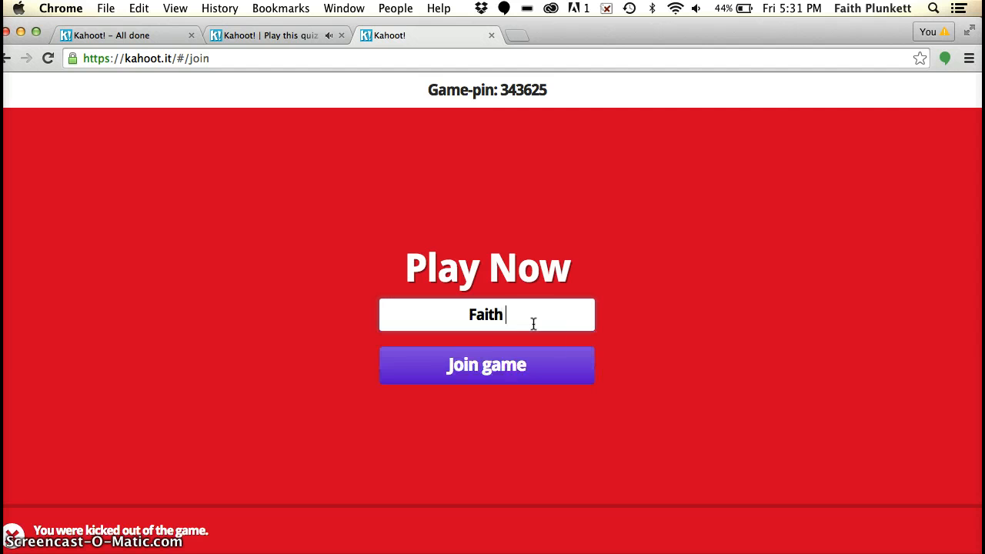
{"action": "left_click", "coordinate": [512, 363]}
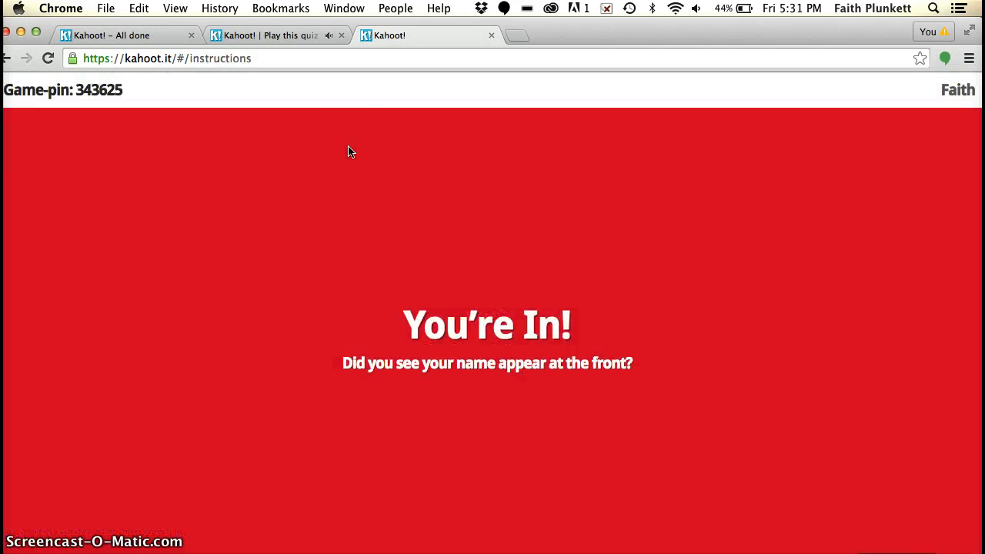
Step: Return to the host's lobby and start the quiz with its first question
{"action": "left_click", "coordinate": [281, 35]}
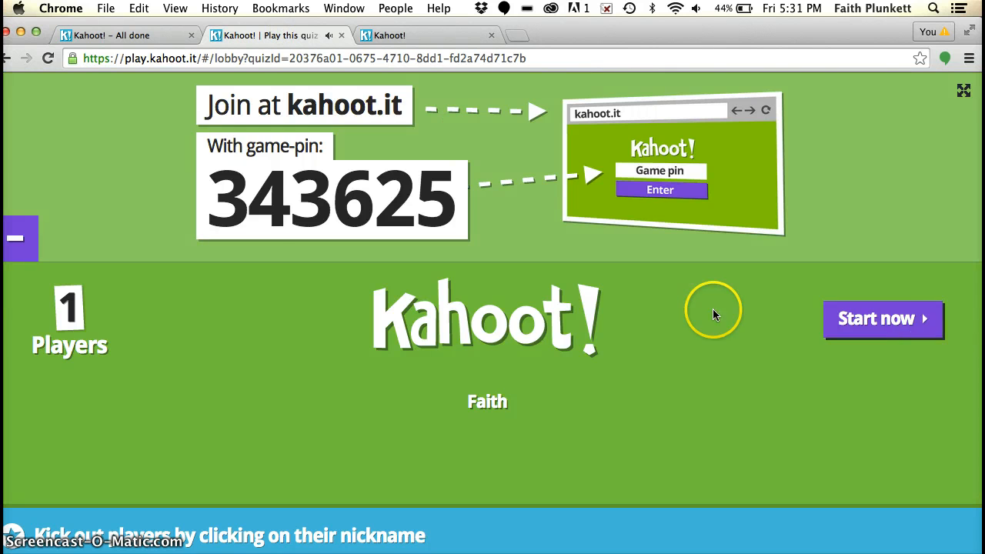
{"action": "left_click", "coordinate": [931, 320]}
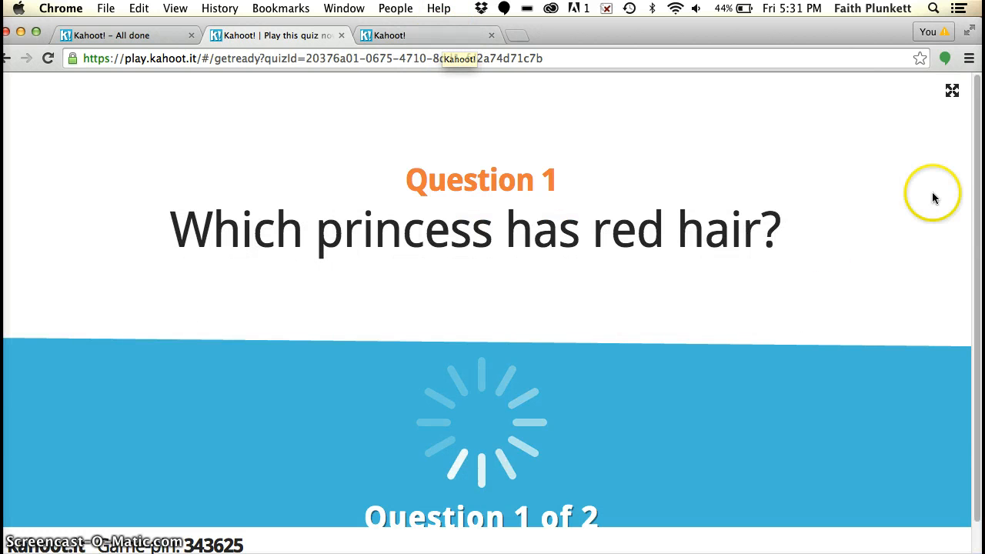
{"action": "scroll", "coordinate": [968, 176], "scroll_direction": "down", "scroll_amount": 1}
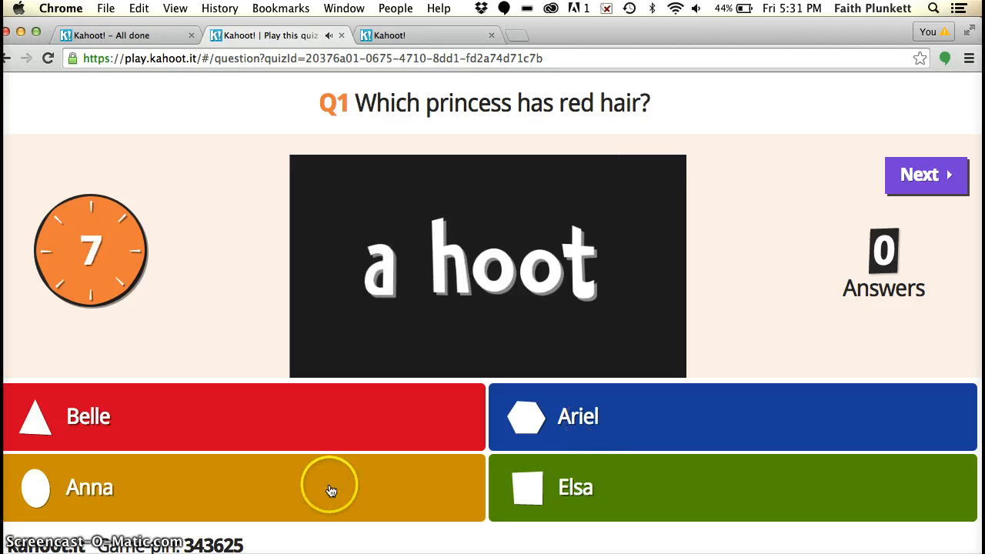
Step: Compare the host's answer choices with the player's shapes and answer question 1 with the blue hexagon for Ariel
{"action": "left_click", "coordinate": [428, 35]}
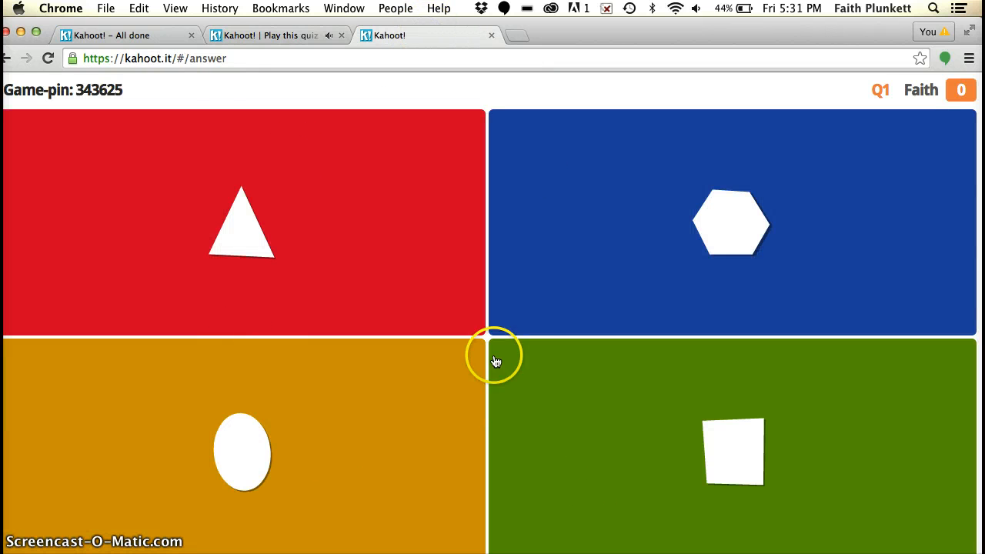
{"action": "left_click", "coordinate": [269, 36]}
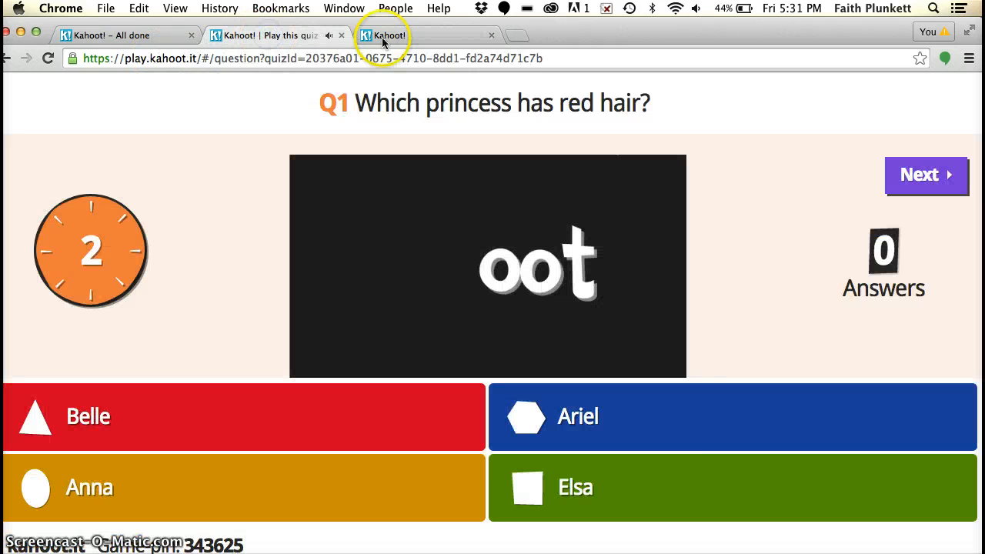
{"action": "left_click", "coordinate": [387, 35]}
{"action": "left_click", "coordinate": [562, 202]}
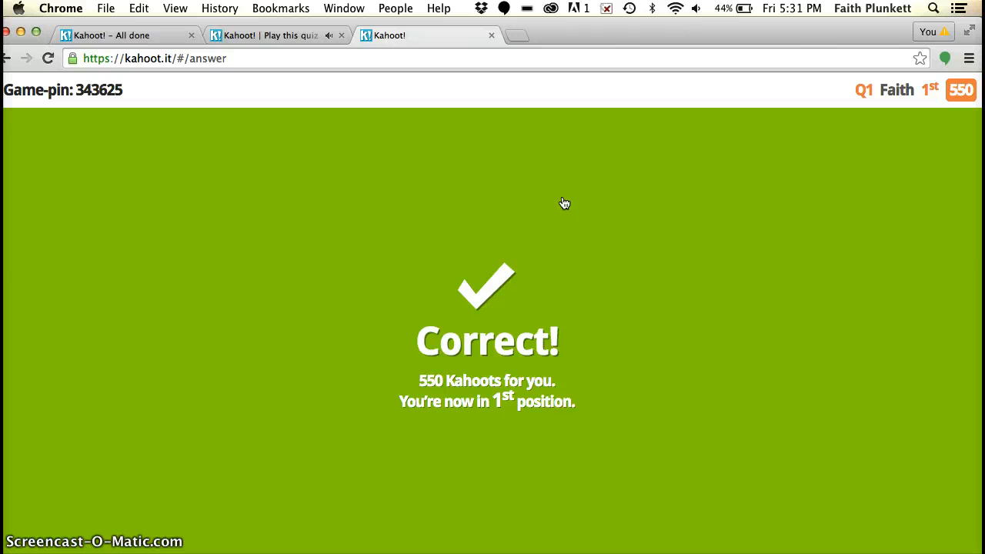
Step: View the question 1 results on the host's page and advance past the scoreboard to question 2
{"action": "left_click", "coordinate": [267, 37]}
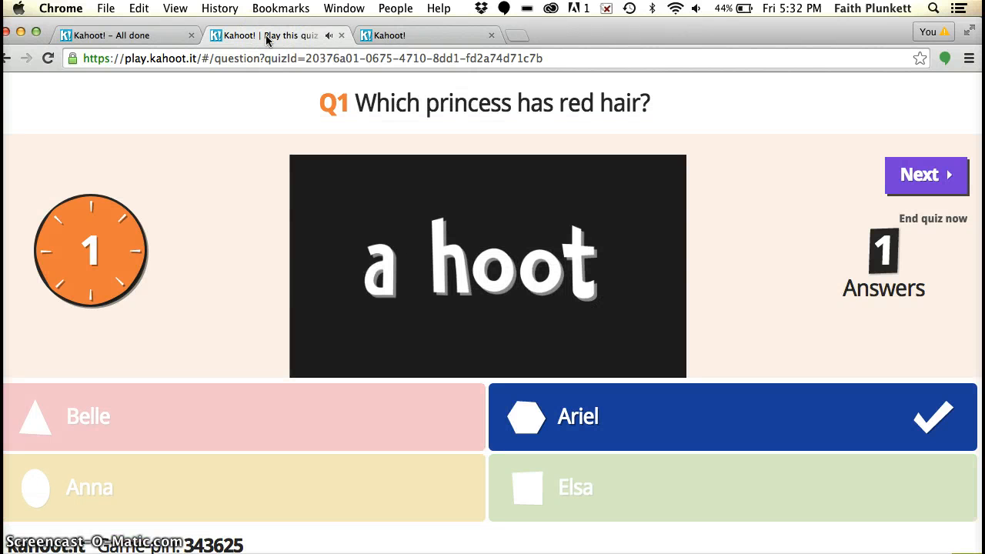
{"action": "left_click", "coordinate": [906, 178]}
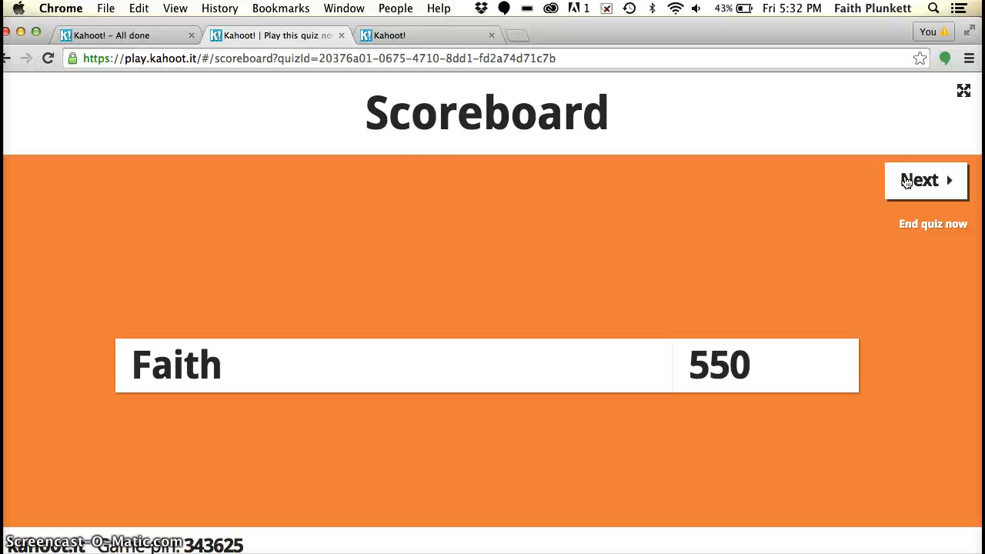
{"action": "left_click", "coordinate": [907, 180]}
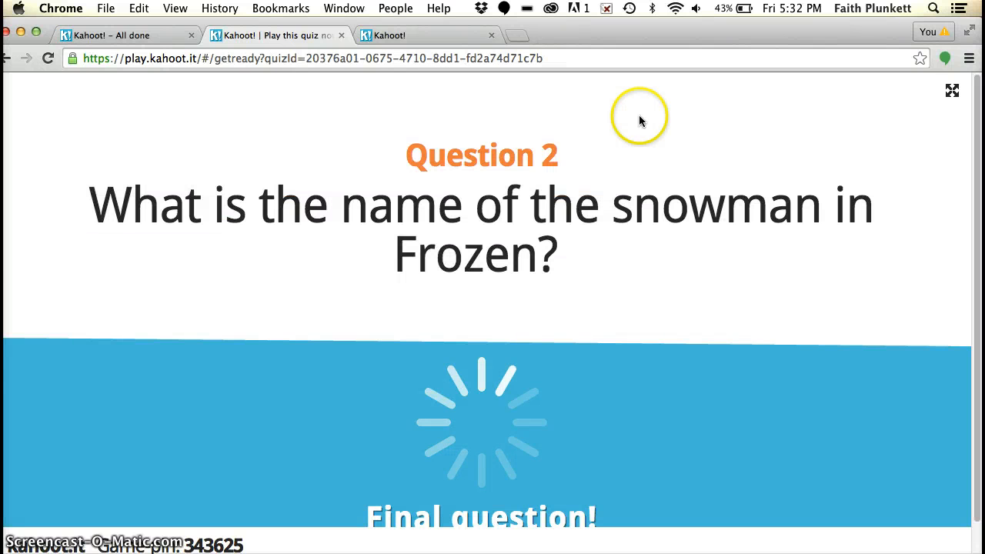